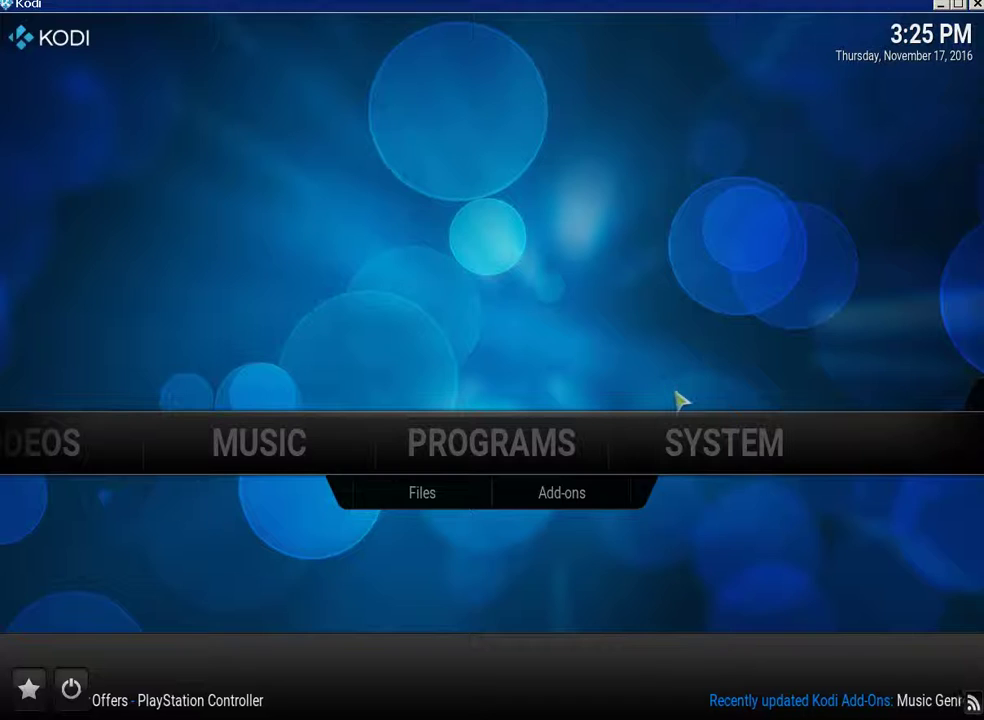
Step: Go to SYSTEM on the home menu and open its Add-ons settings page
mouse_move(749, 452)
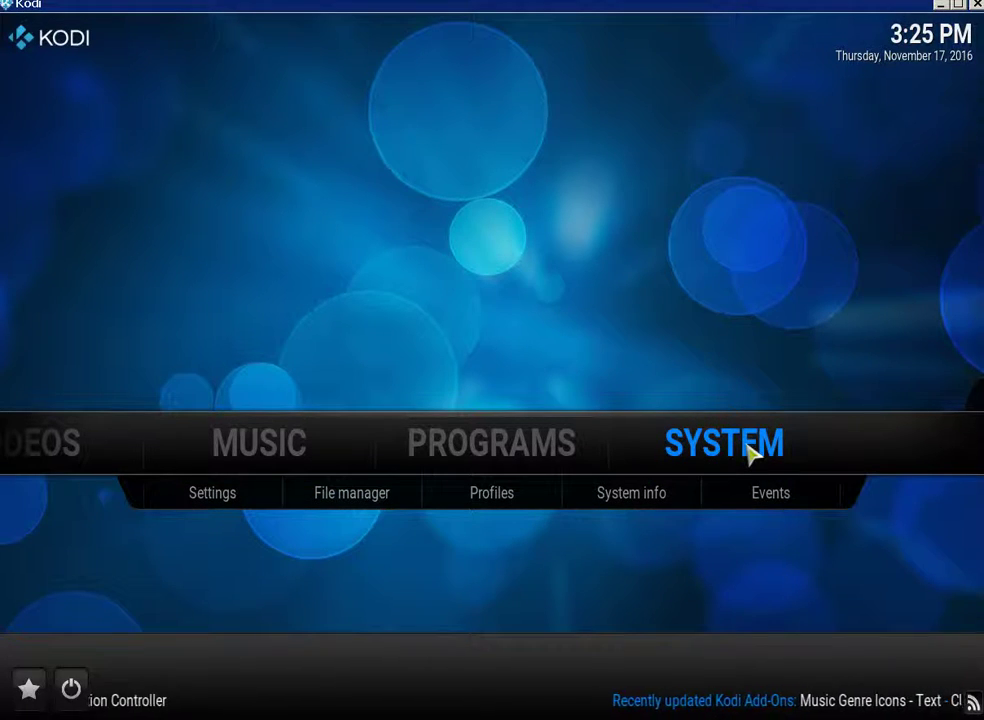
click(750, 450)
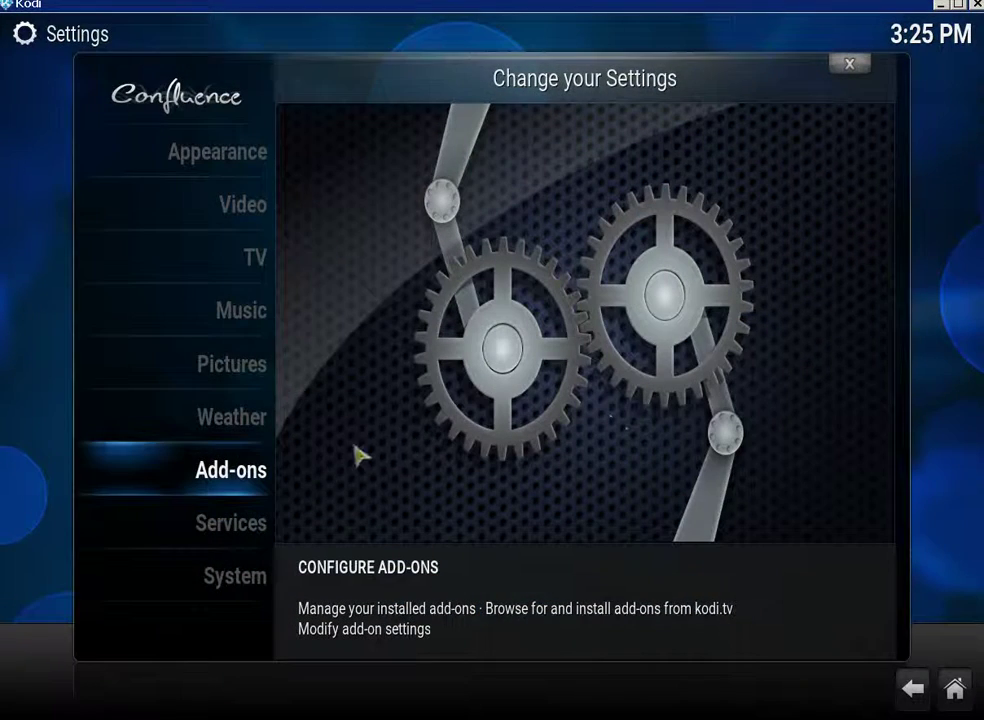
click(229, 474)
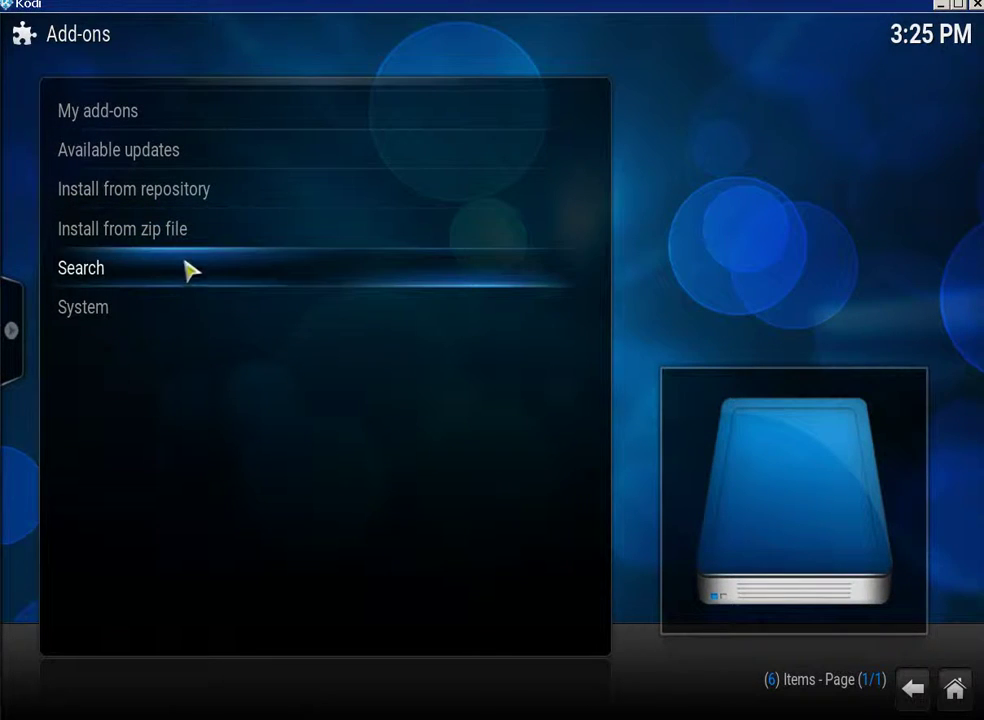
Step: Install plugin.program.advanced.launcher-master.zip from C:\Users\user\Downloads as a zip add-on
click(186, 246)
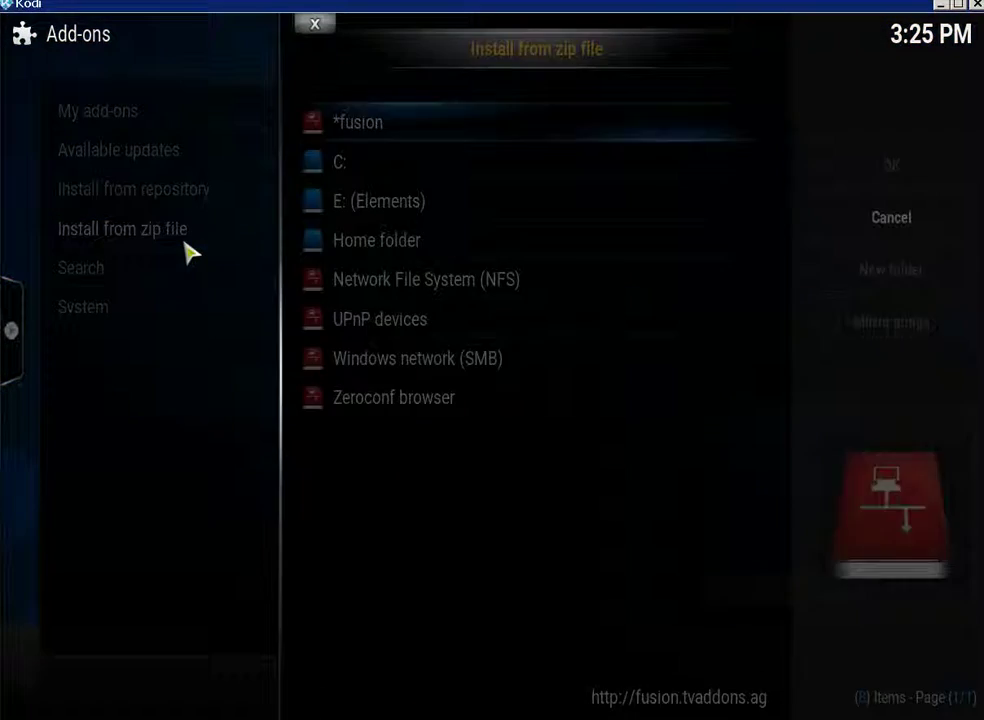
click(406, 160)
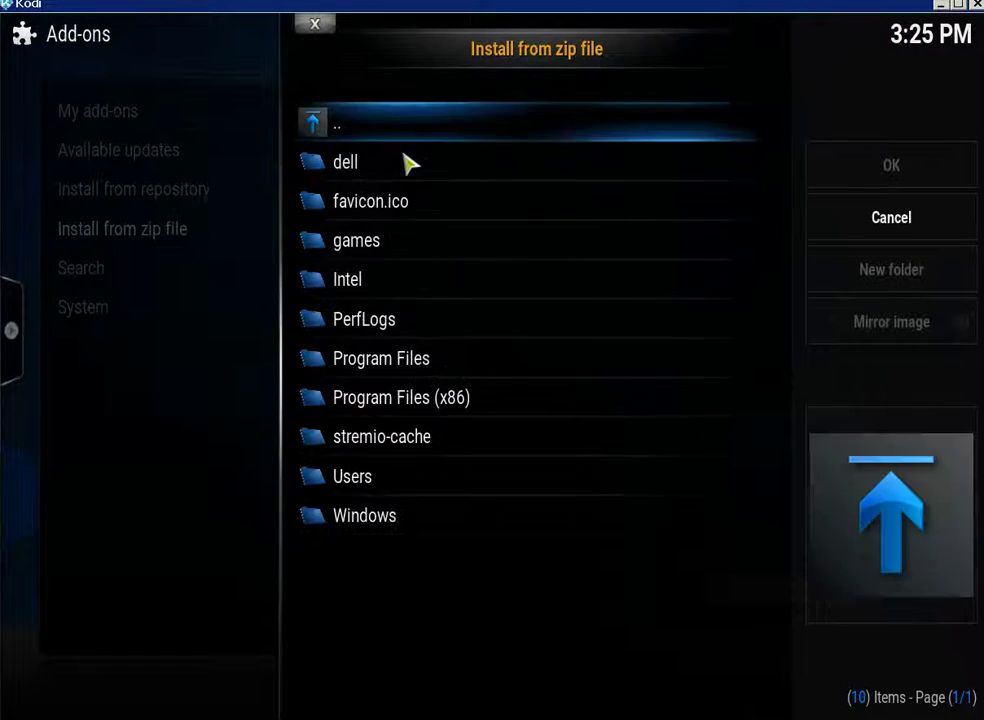
click(350, 480)
click(380, 219)
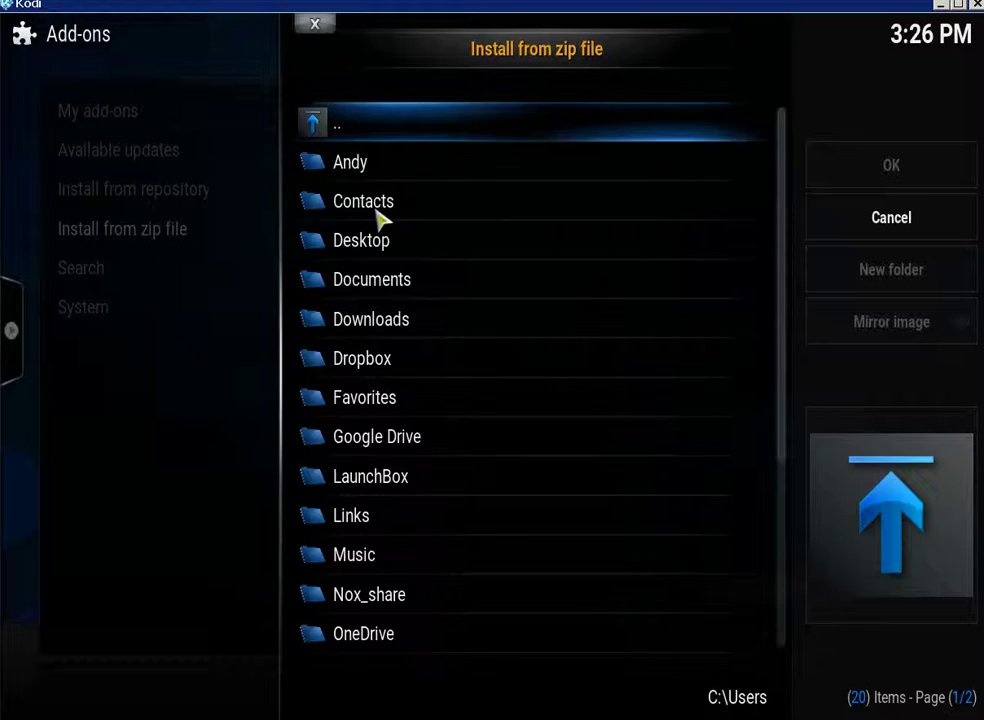
click(468, 321)
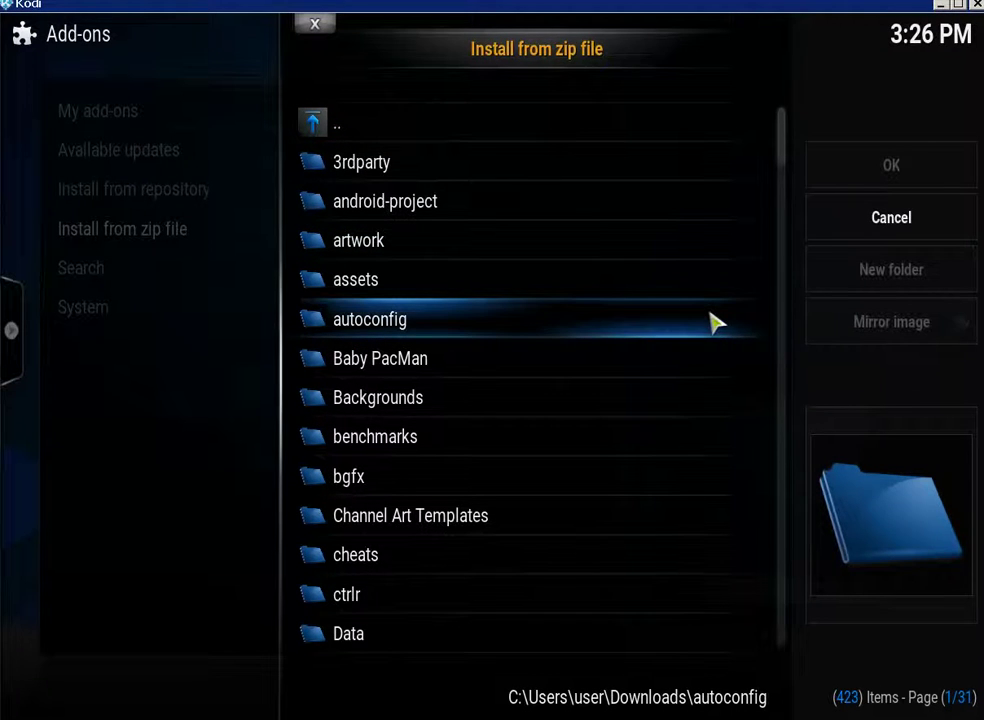
click(784, 328)
scroll(786, 330, down, 1)
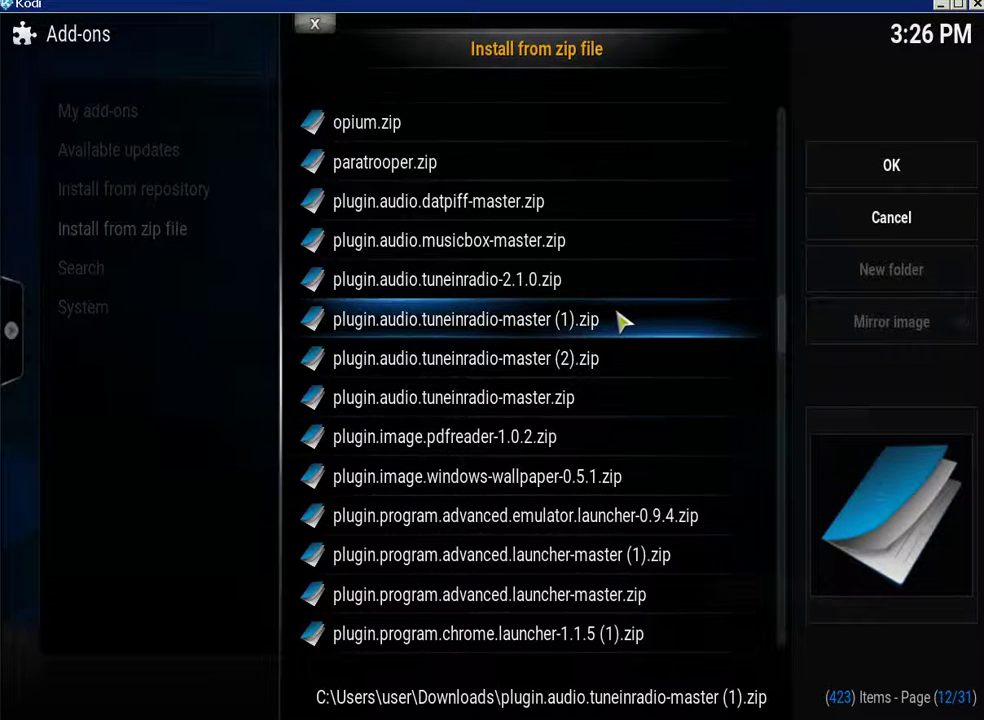
click(443, 600)
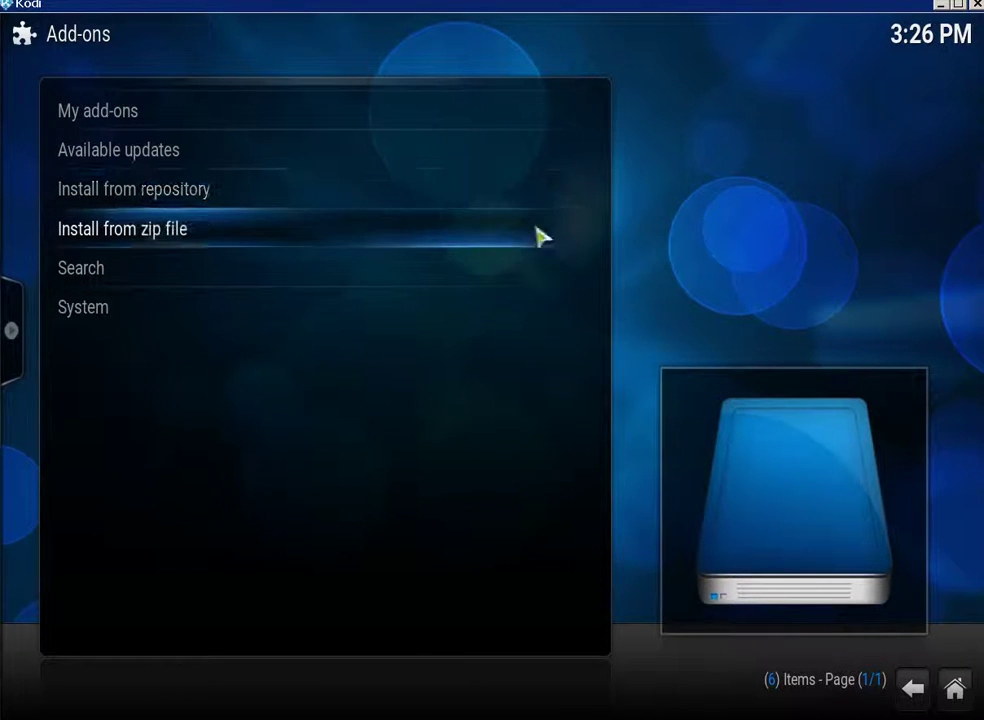
Step: Return to the home screen and open Advanced Launcher 2.5.8 from the Programs add-ons
key(Escape)
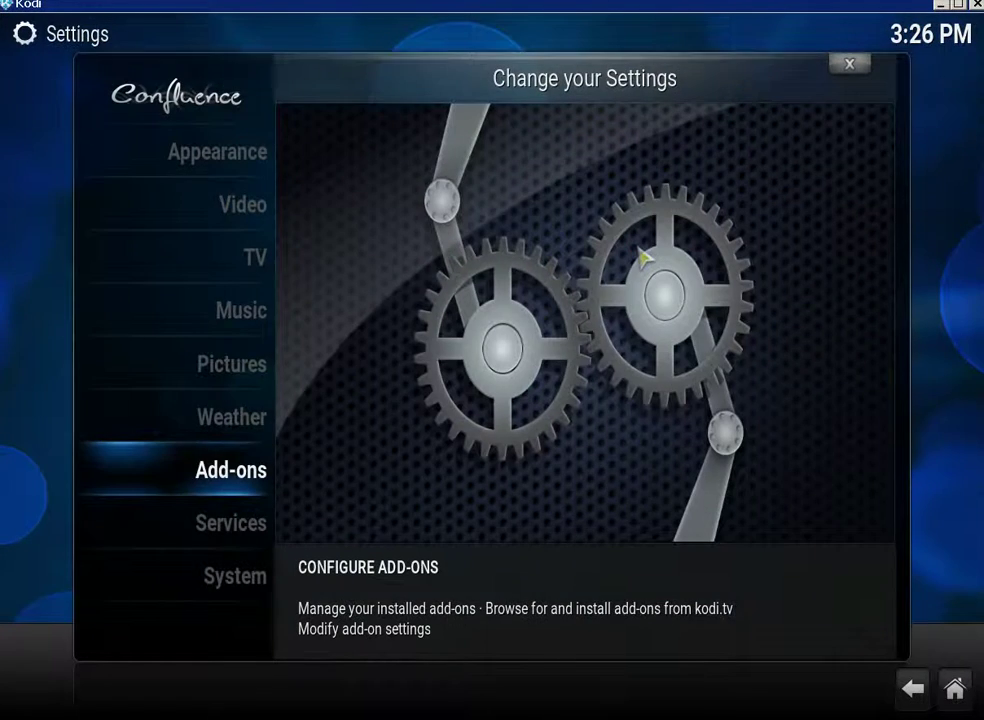
key(Escape)
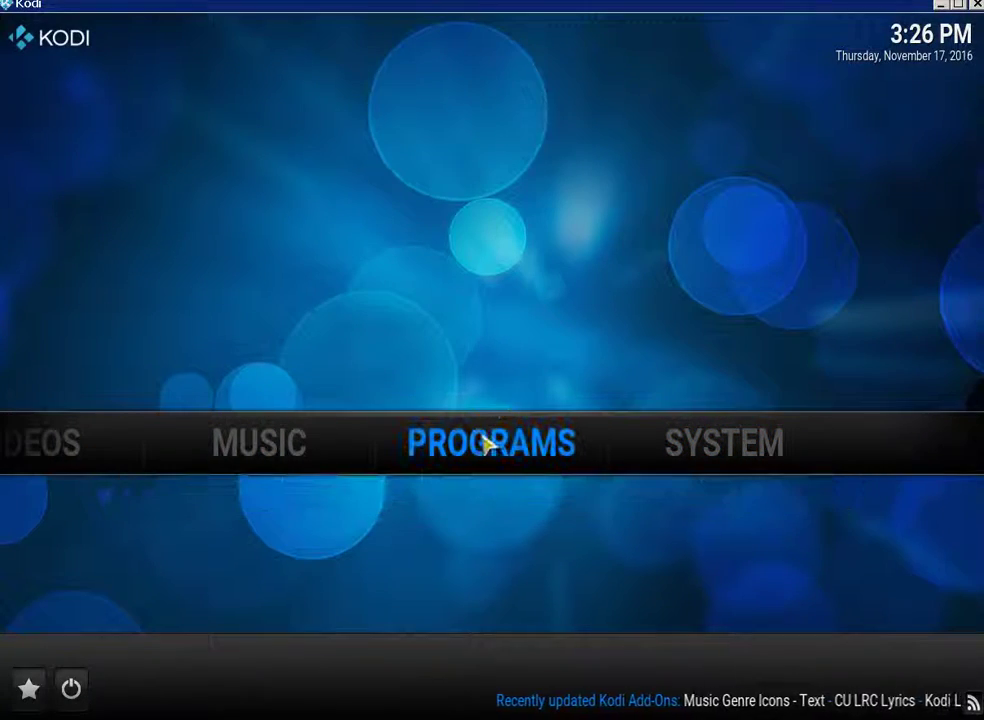
click(483, 447)
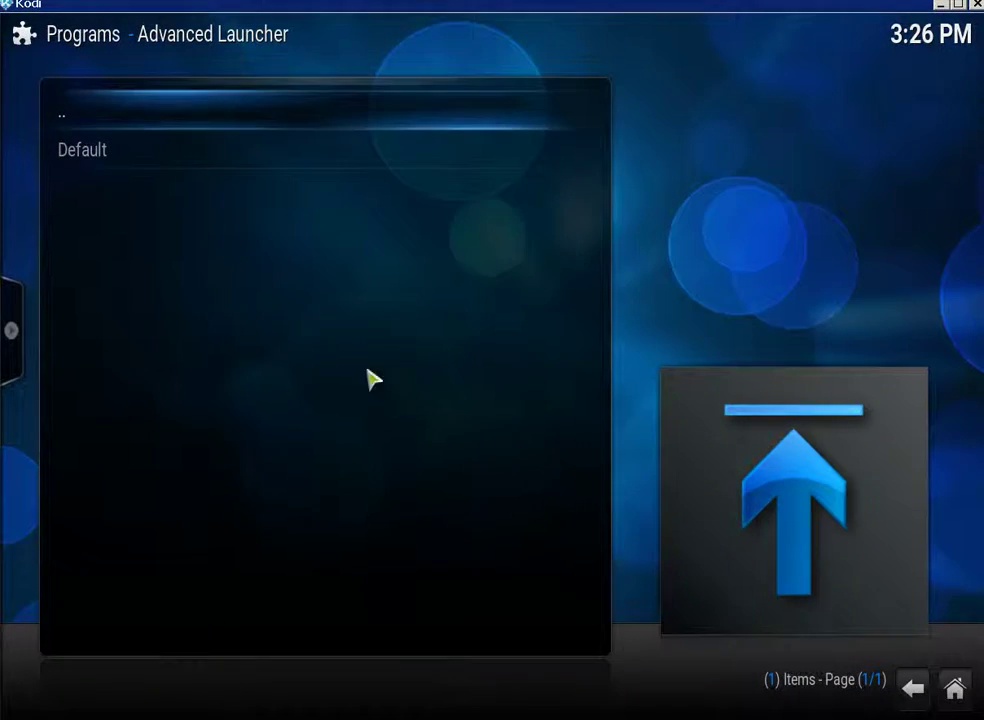
click(273, 120)
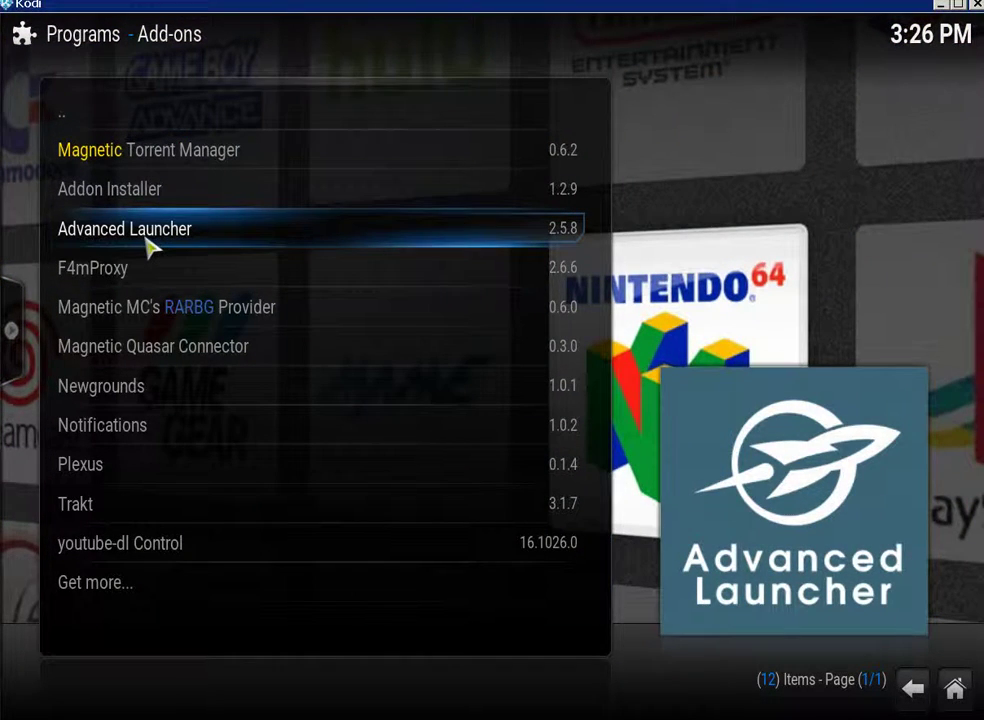
click(146, 240)
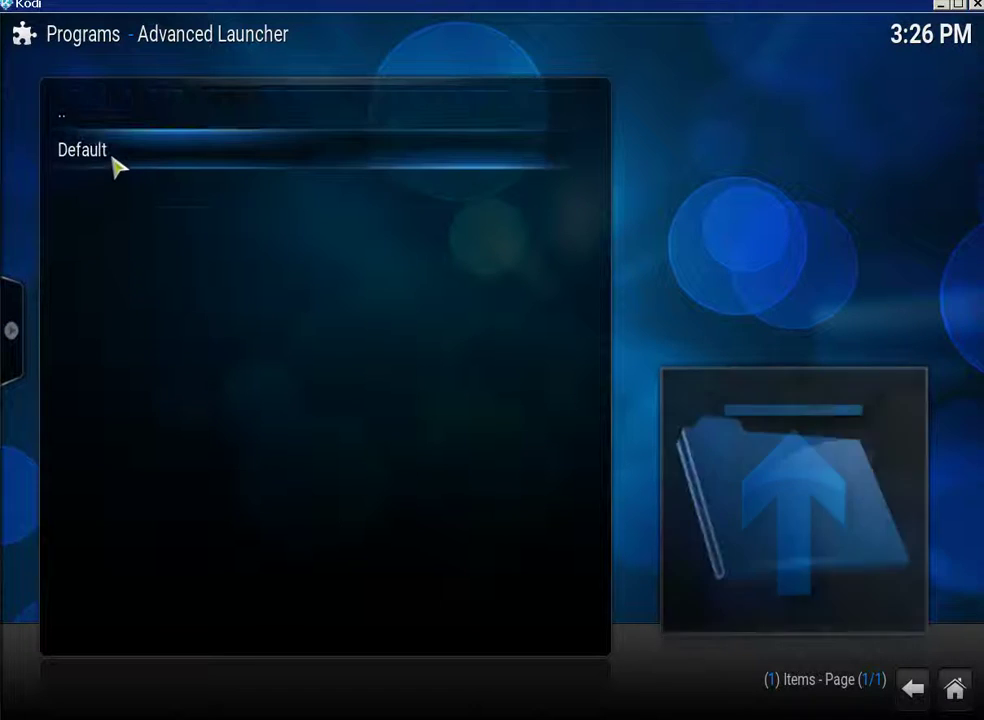
Step: Create a new Advanced Launcher category named 'Gaming'
right_click(118, 168)
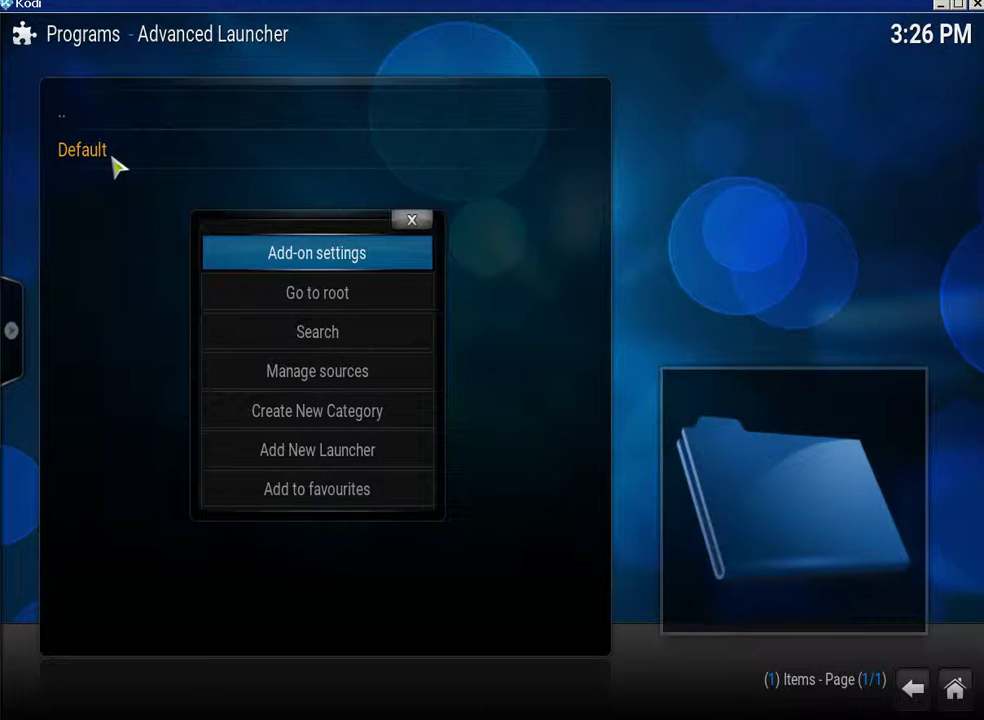
click(331, 419)
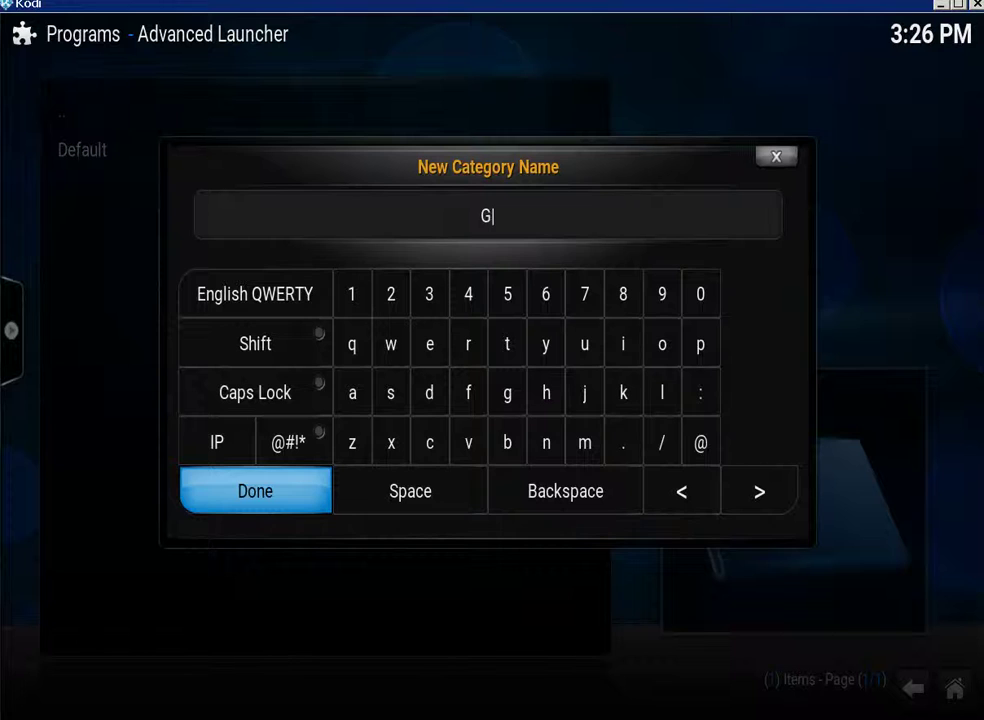
text(Gaming)
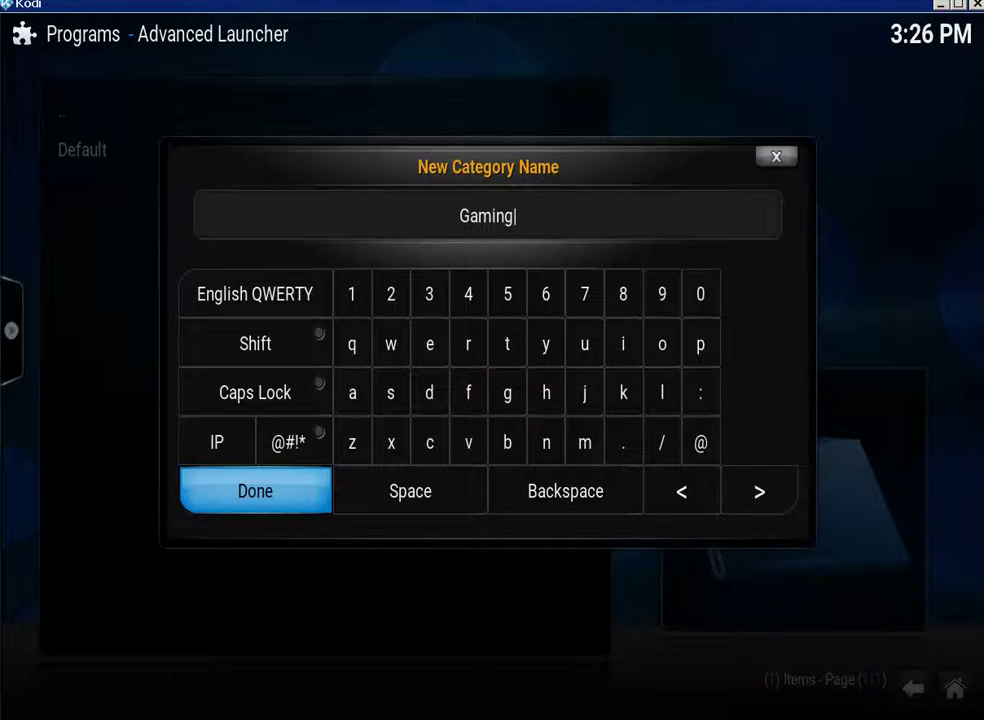
key(Return)
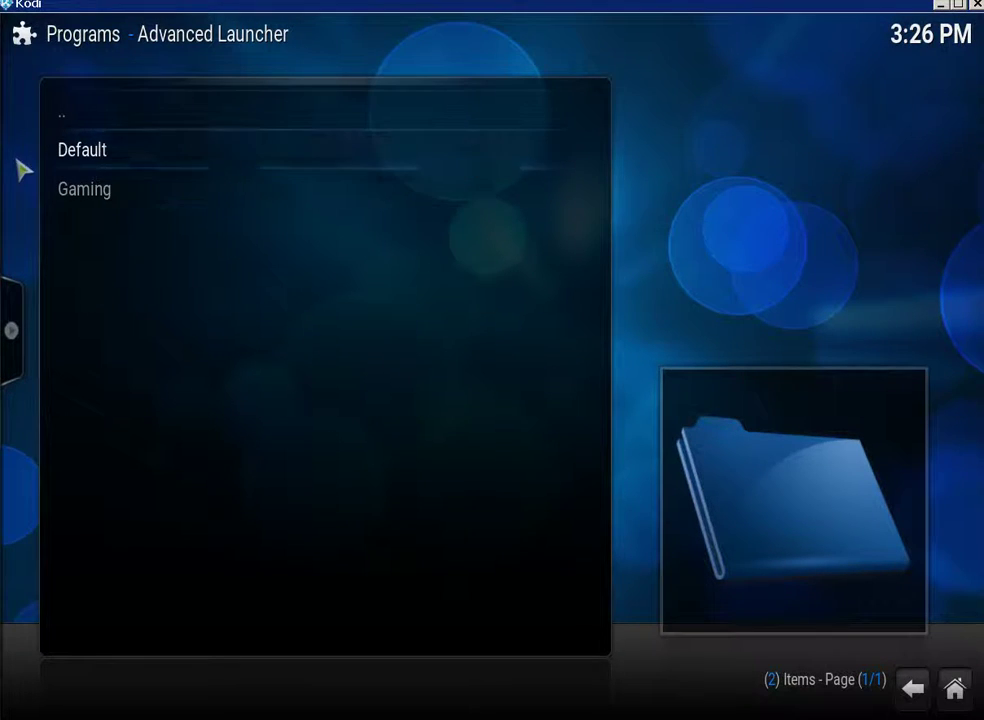
right_click(116, 194)
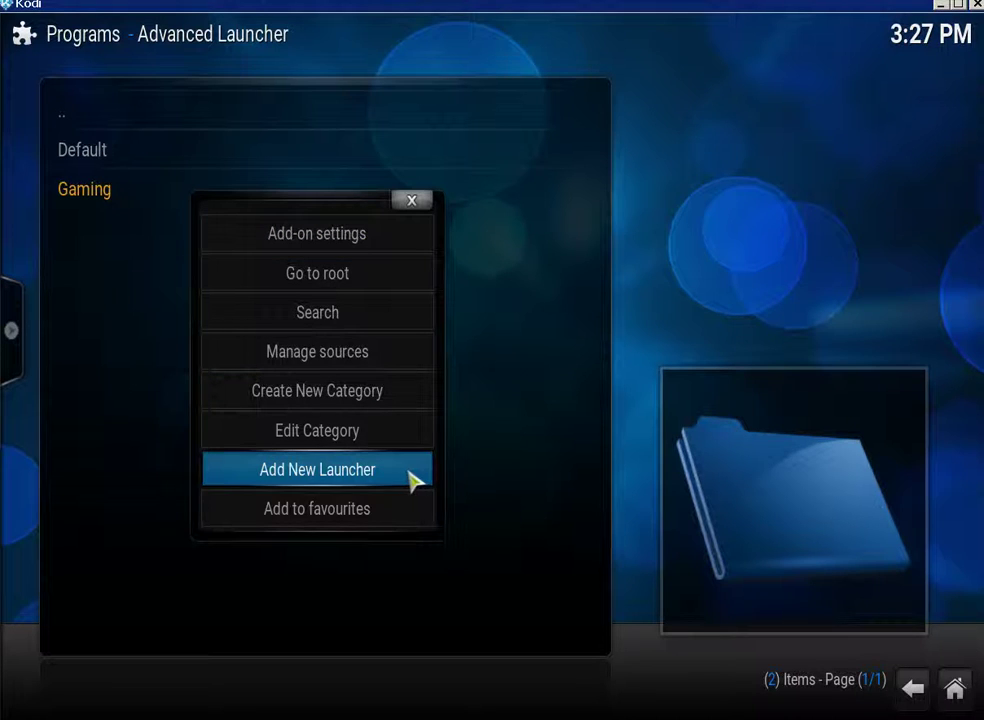
click(341, 470)
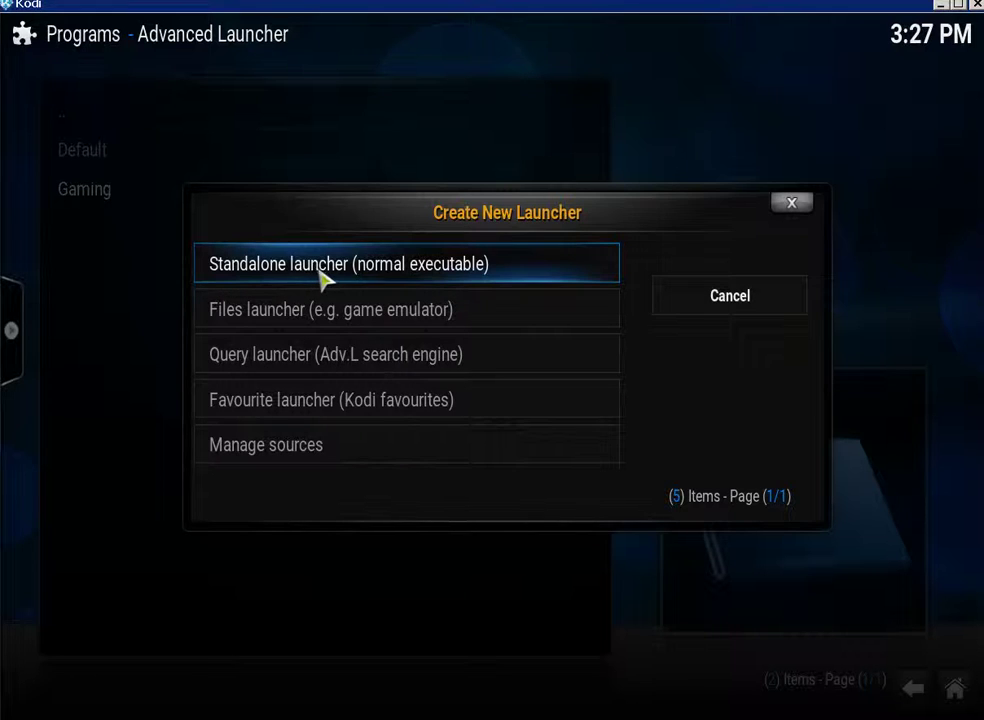
click(527, 268)
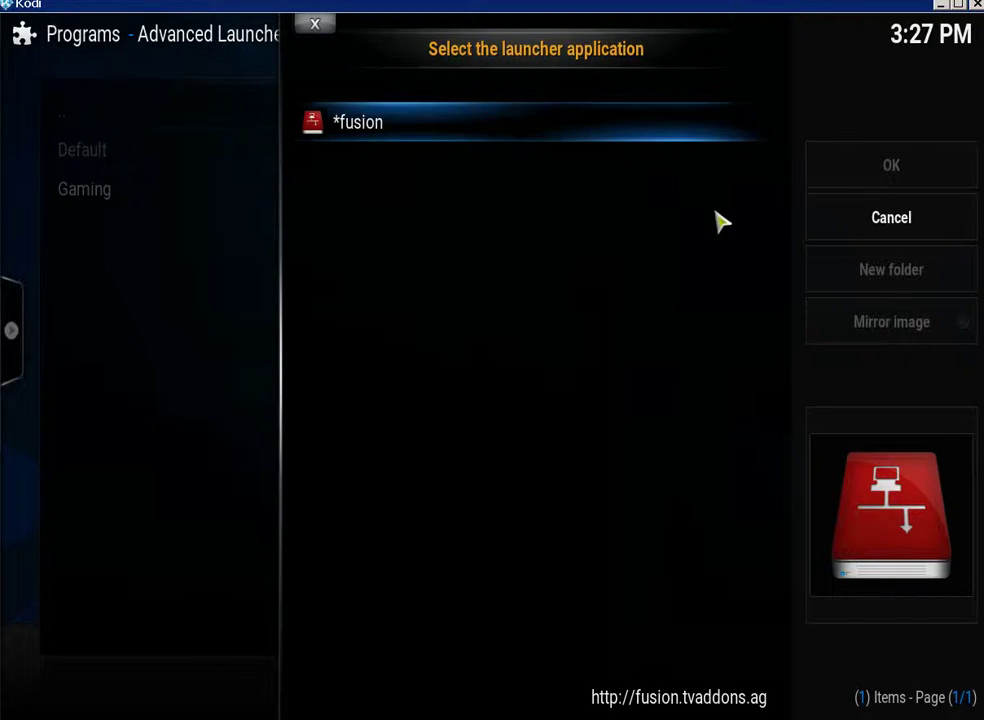
click(842, 221)
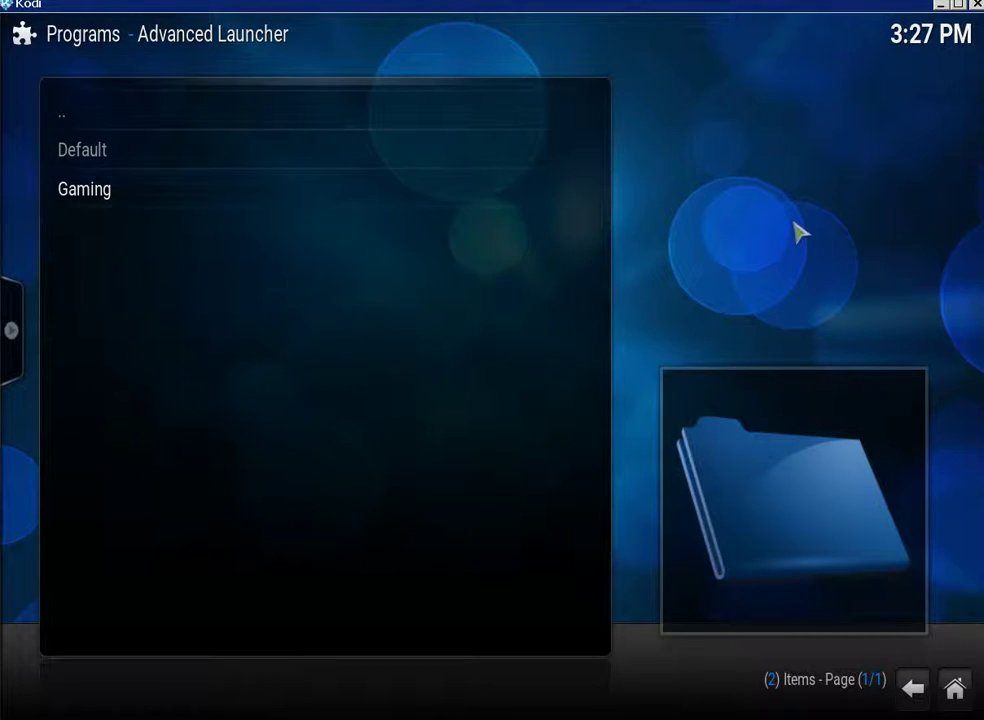
Step: Add C:\ as a new source in the File manager, then go back home
key(Escape)
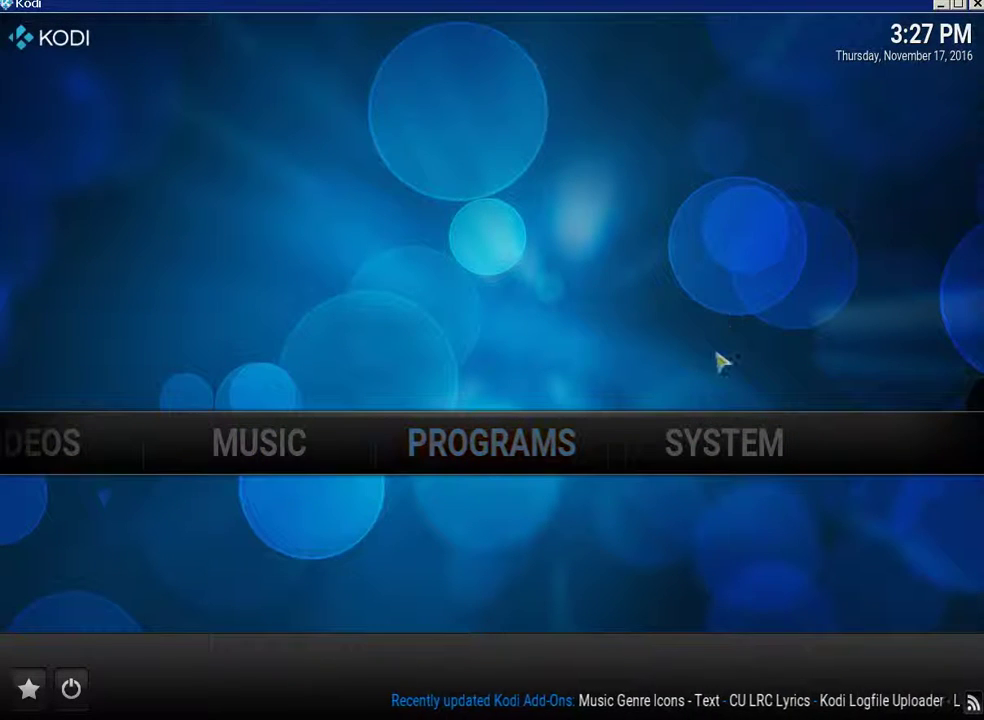
mouse_move(699, 439)
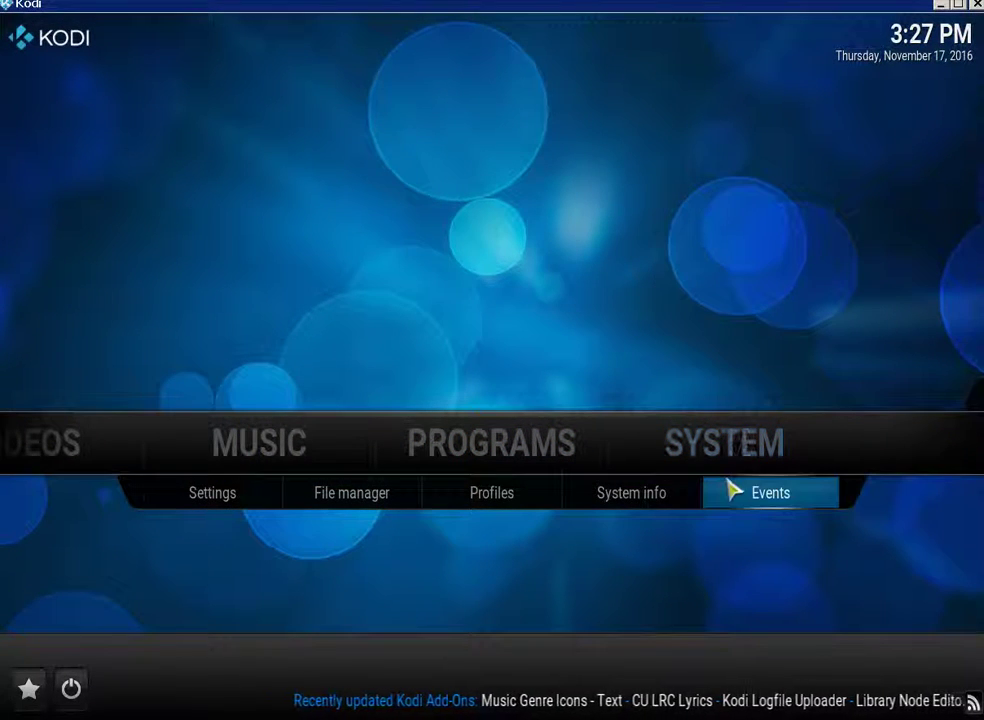
click(345, 511)
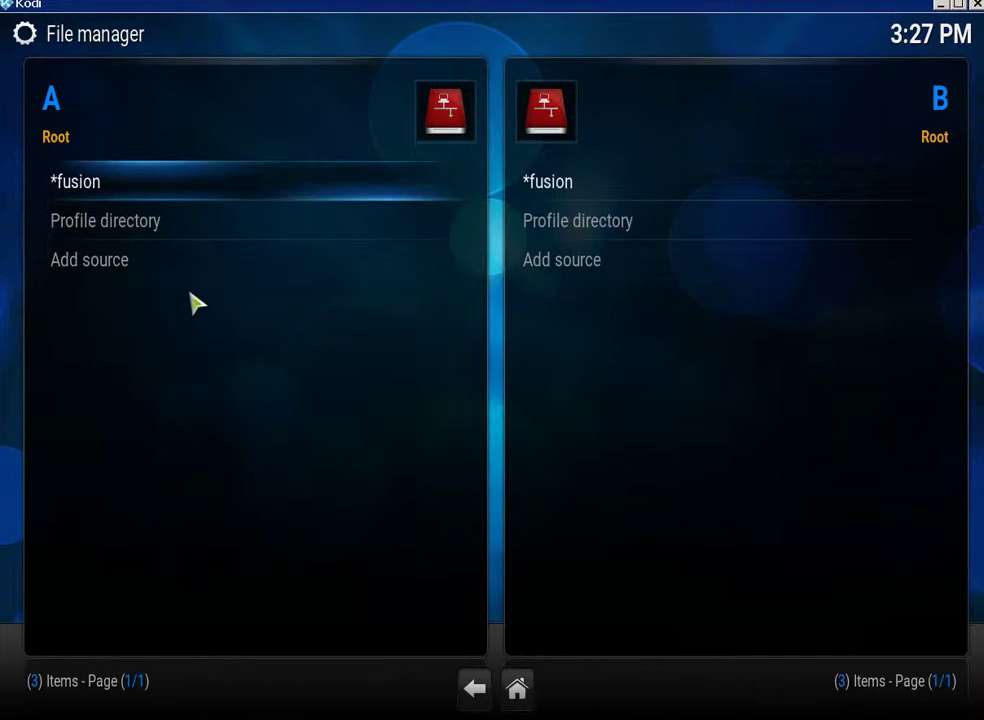
click(196, 286)
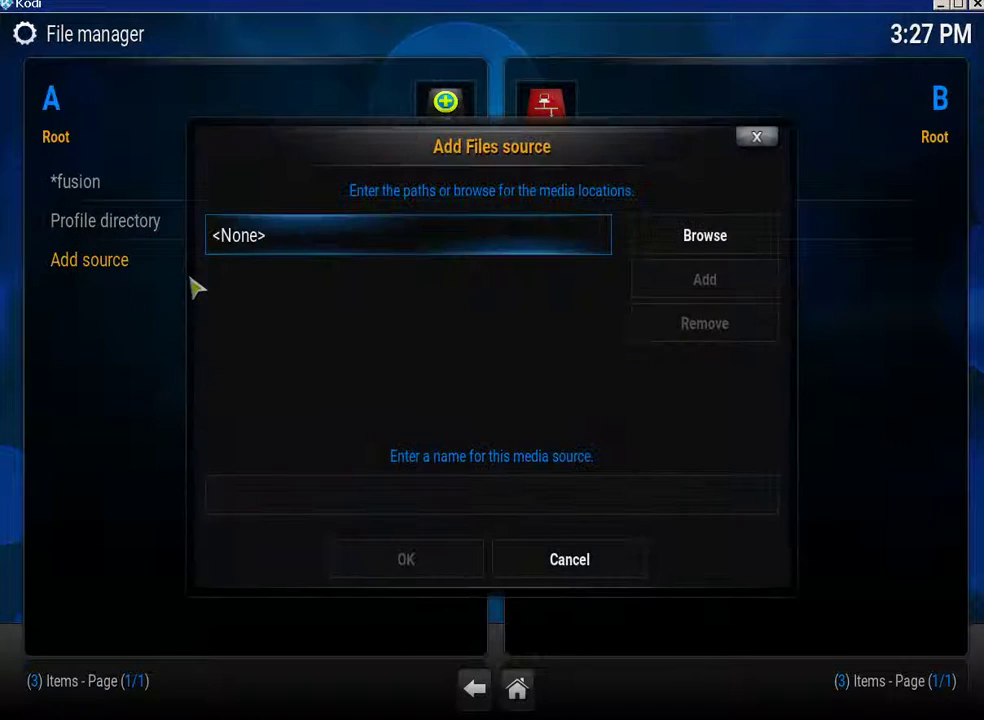
click(722, 252)
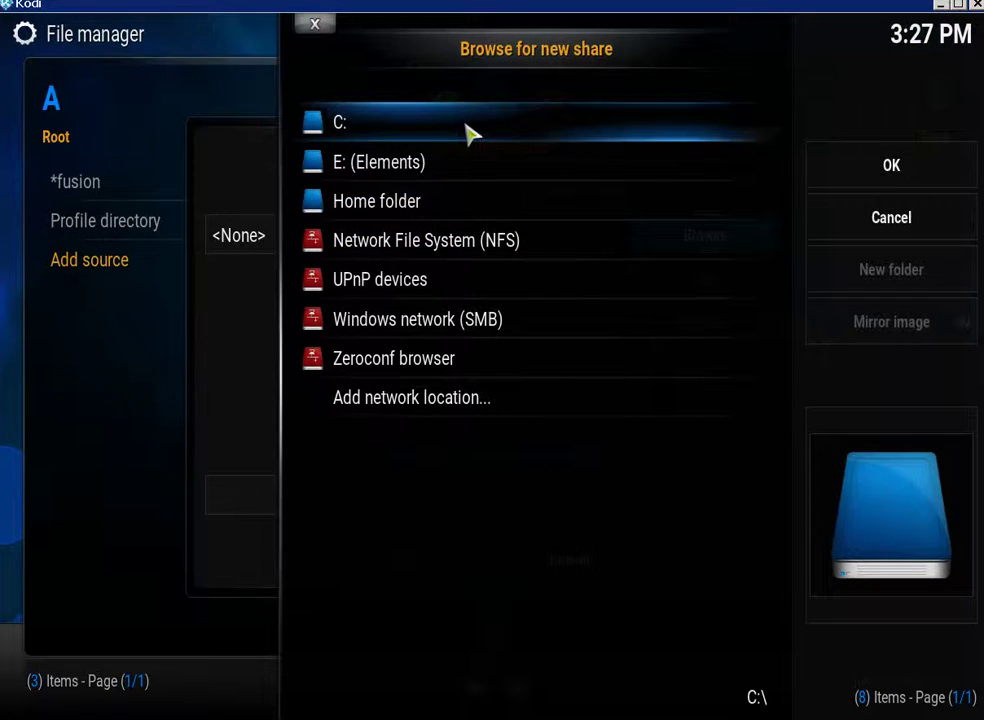
click(470, 133)
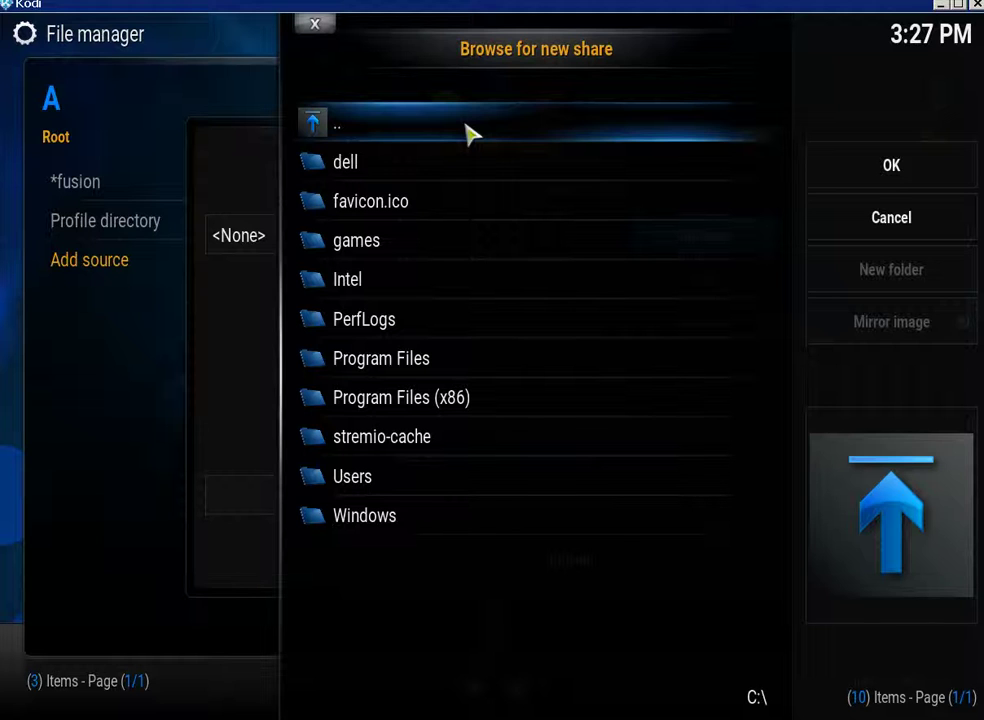
click(914, 168)
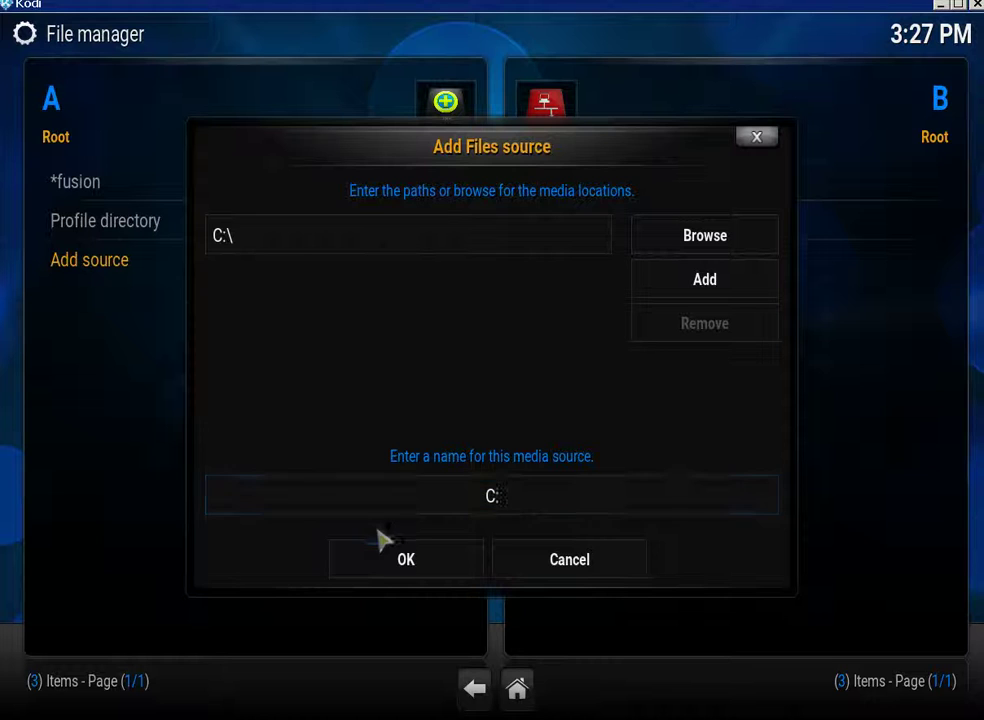
click(392, 562)
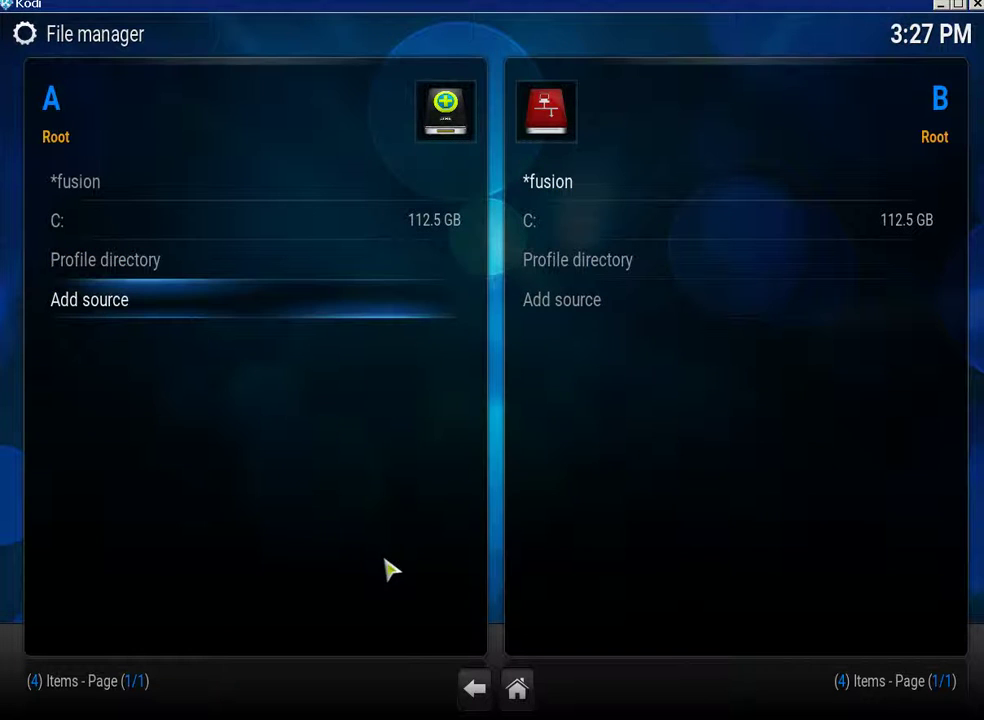
key(Escape)
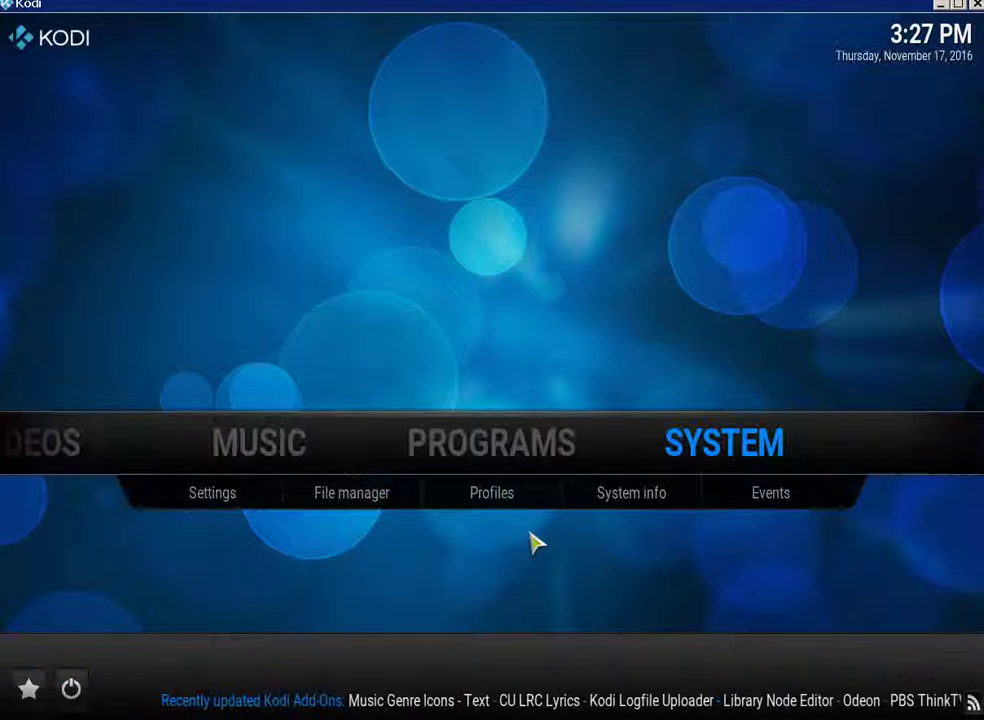
Step: Open Advanced Launcher from PROGRAMS and start a new launcher in the Gaming category
click(468, 440)
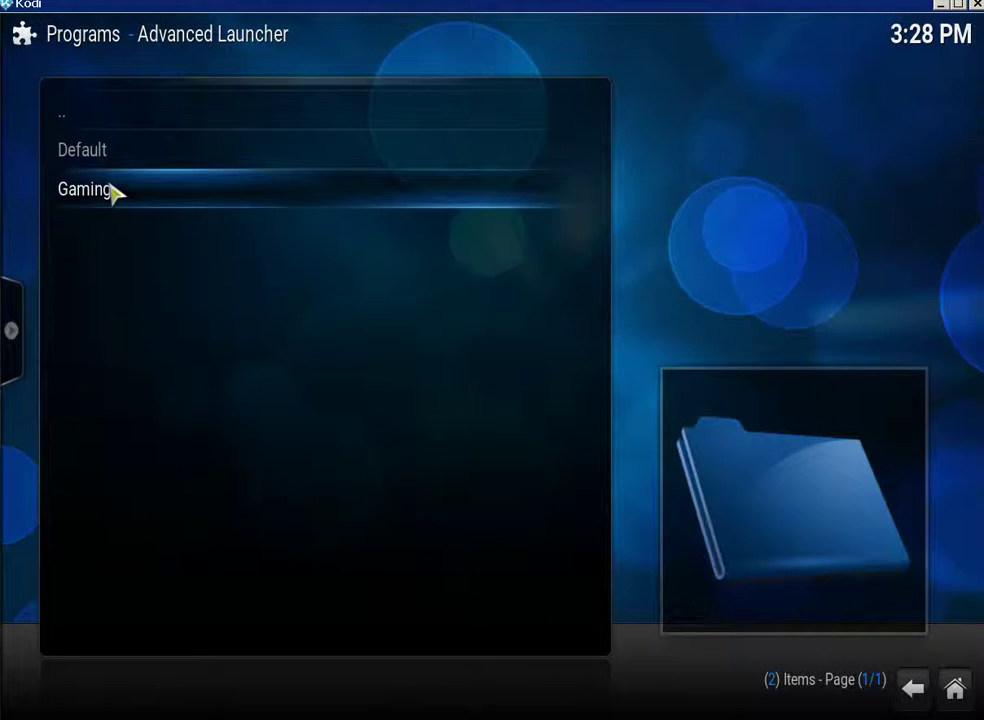
right_click(113, 192)
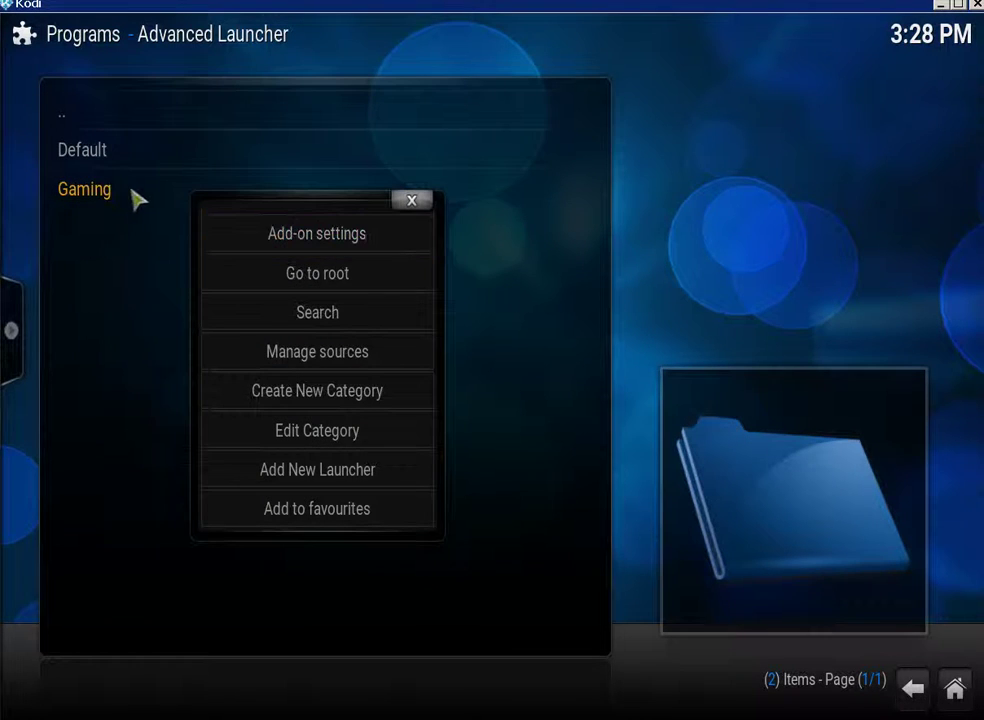
click(352, 481)
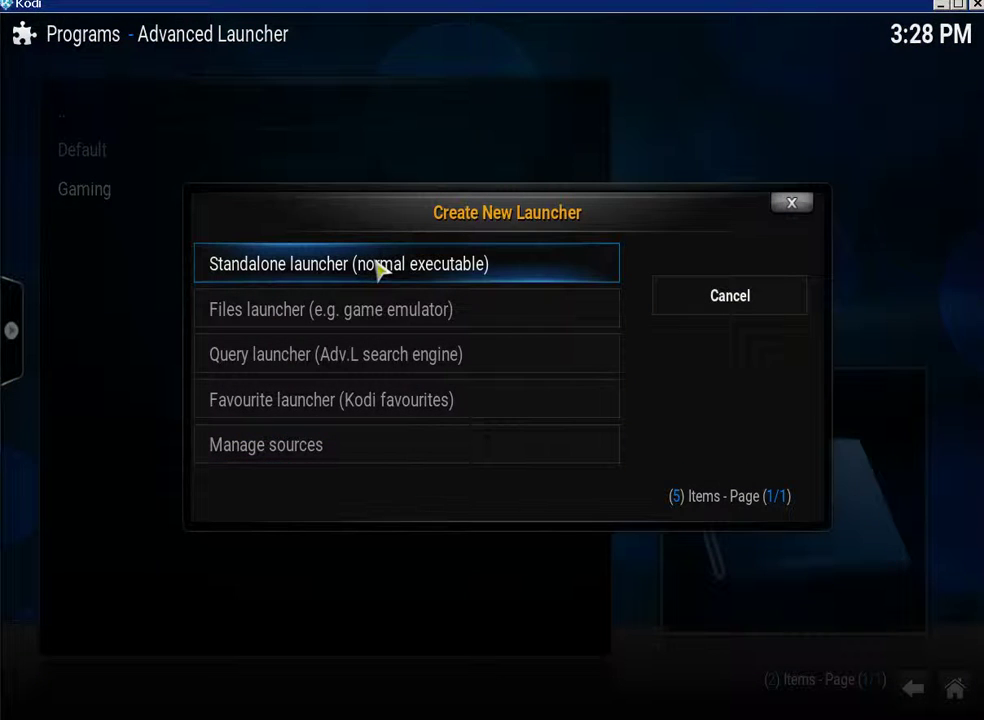
Step: Make a standalone launcher using C:\Users\user\Desktop\Facebook Gameroom.lnk as its application
click(415, 268)
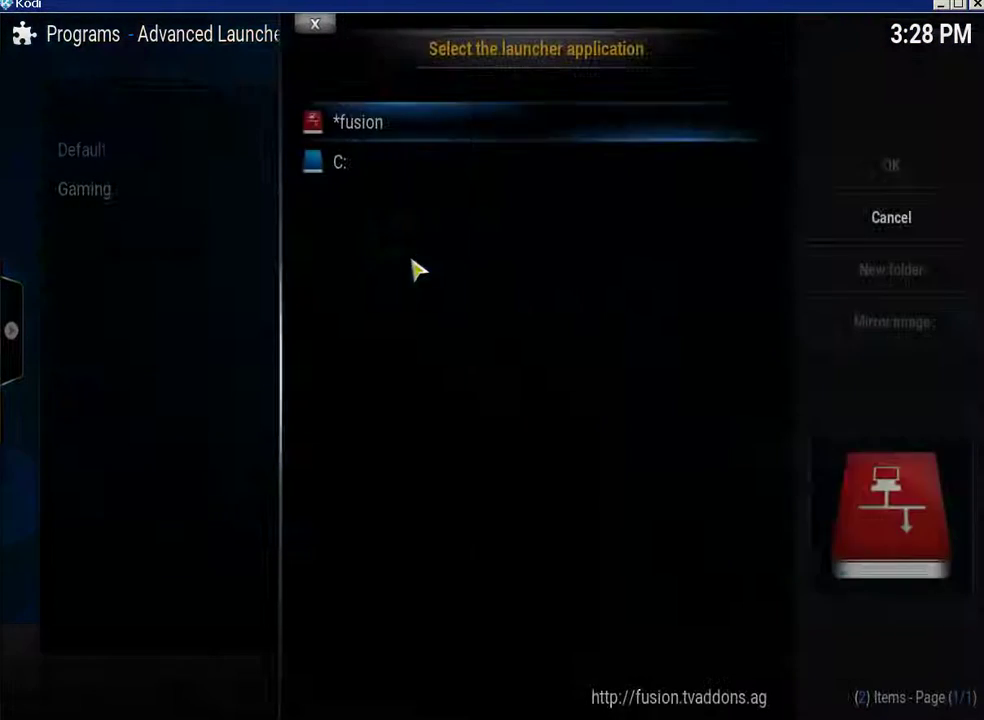
click(333, 167)
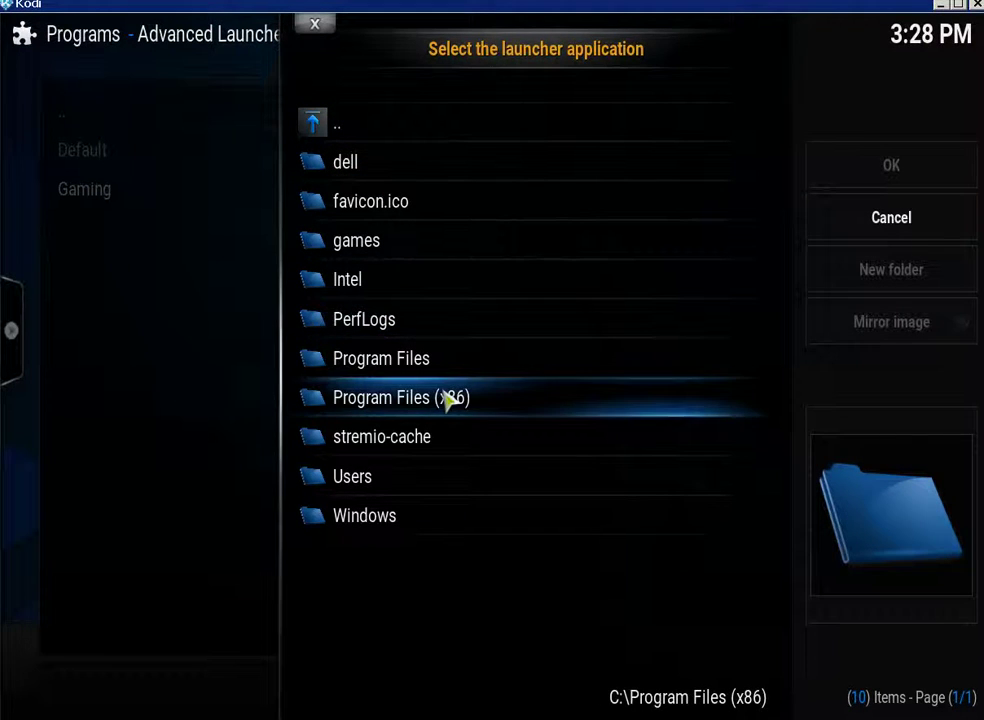
click(413, 481)
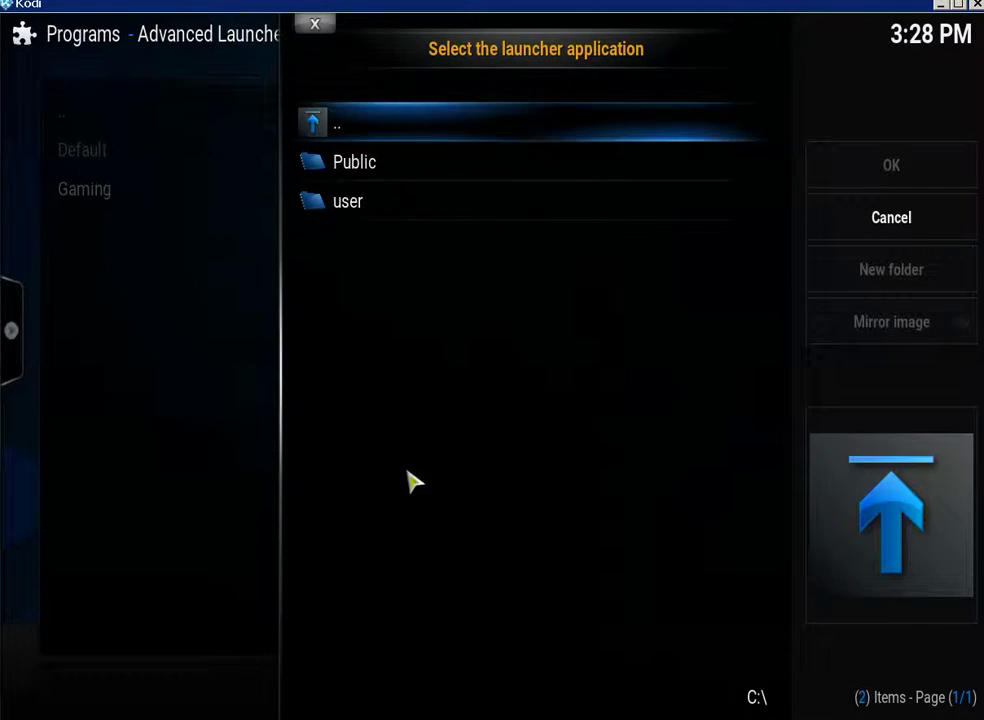
click(398, 224)
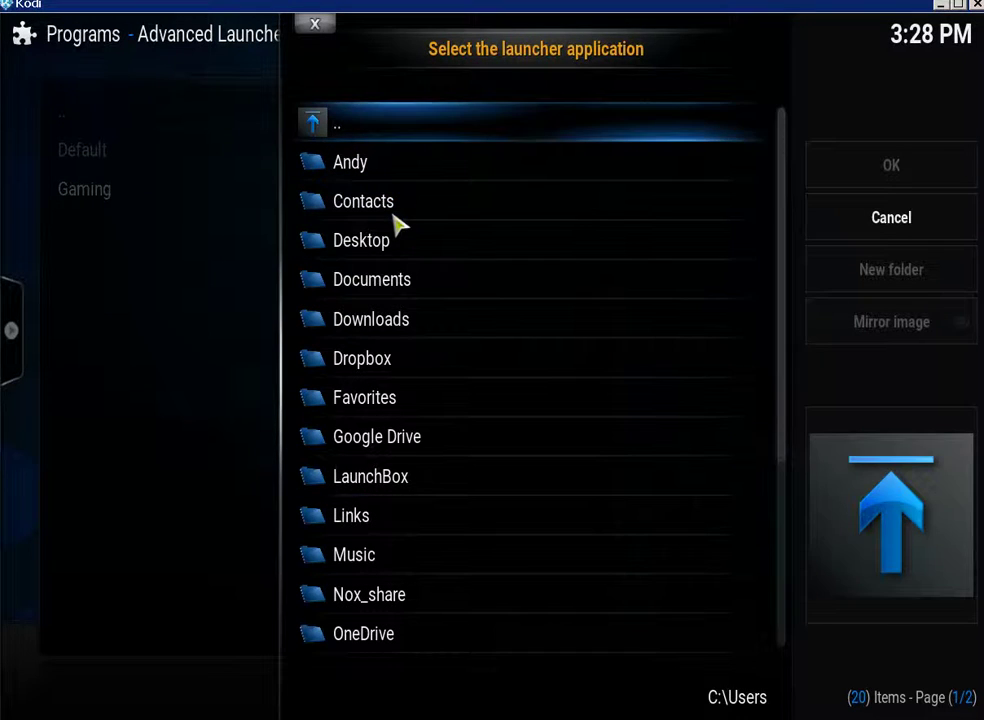
click(430, 257)
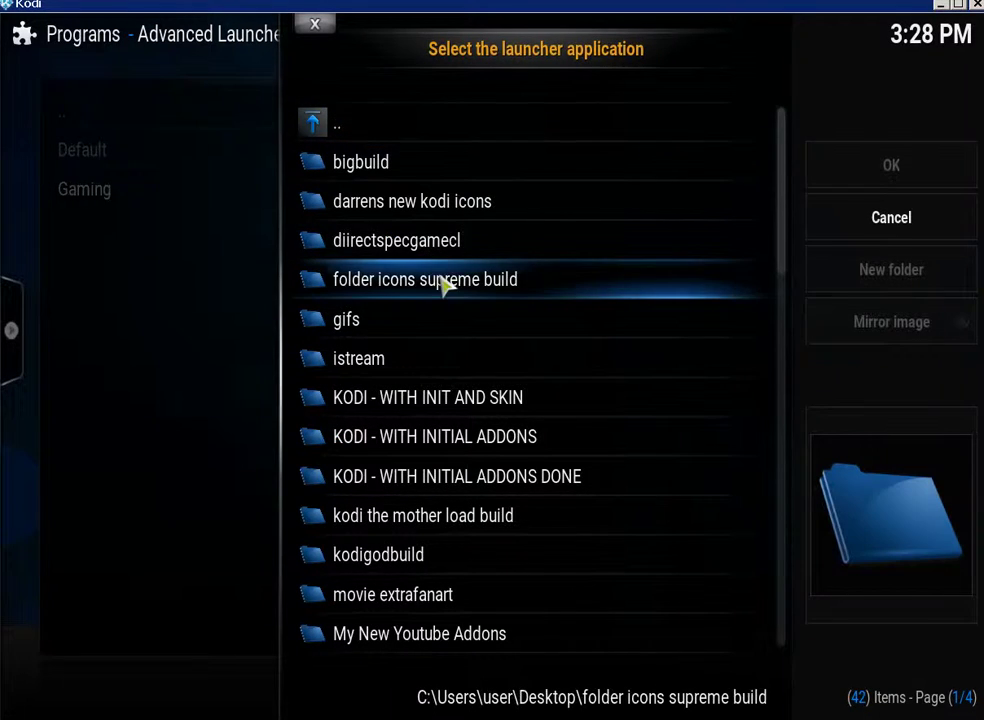
scroll(452, 288, down, 9)
scroll(510, 405, down, 11)
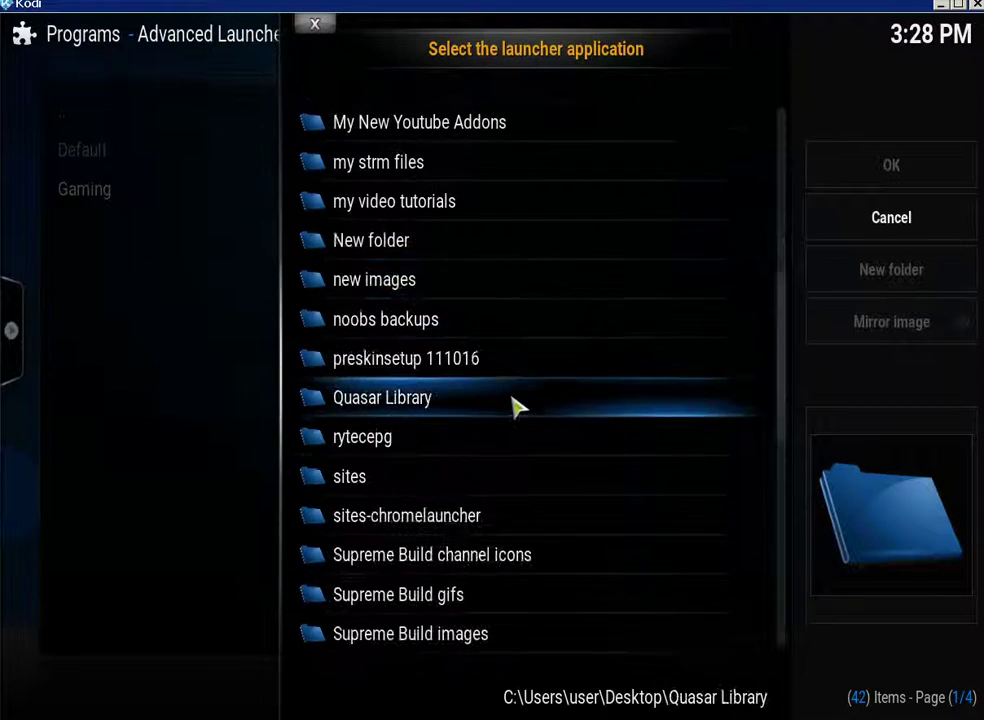
scroll(510, 405, down, 8)
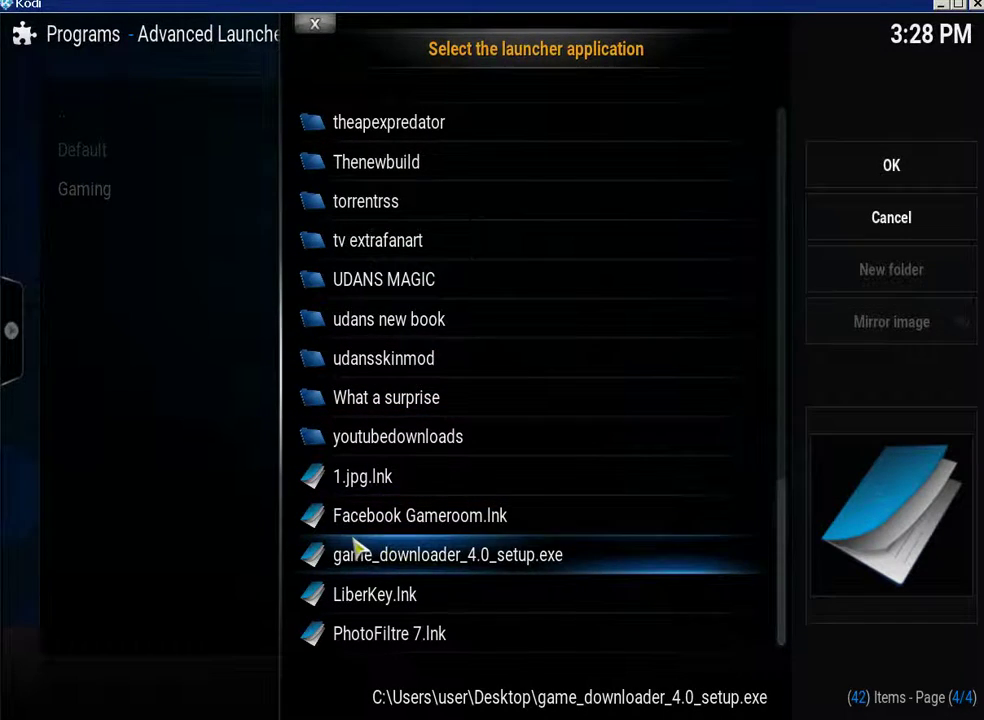
click(448, 528)
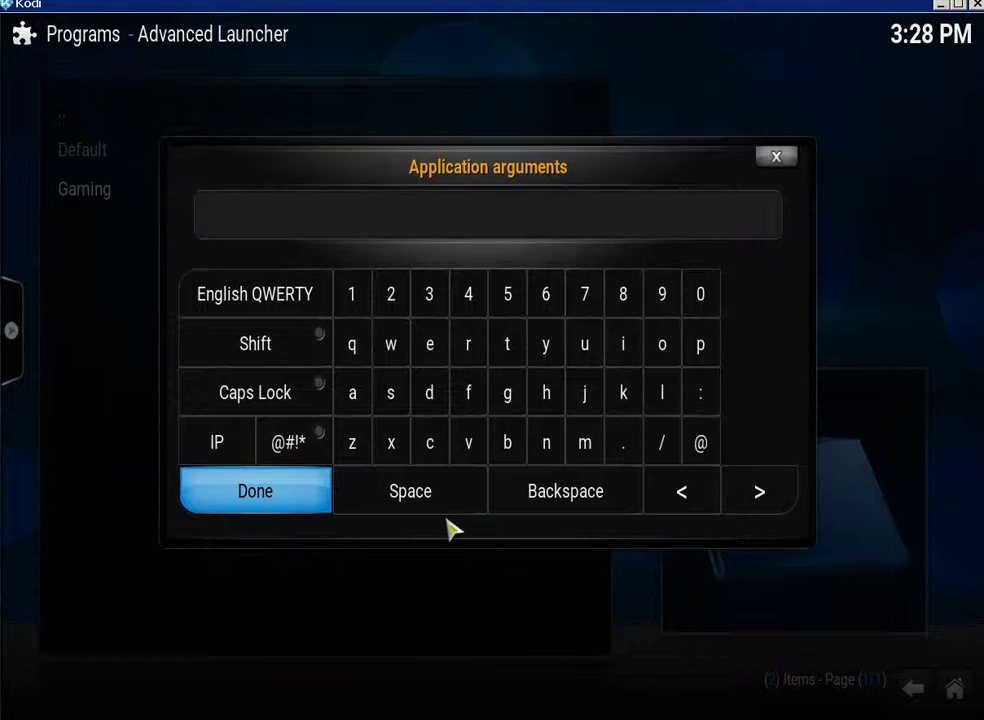
Step: Finish the launcher with no arguments, title 'Facebook Gameroom', default thumbnails path and no fanarts folder
click(269, 510)
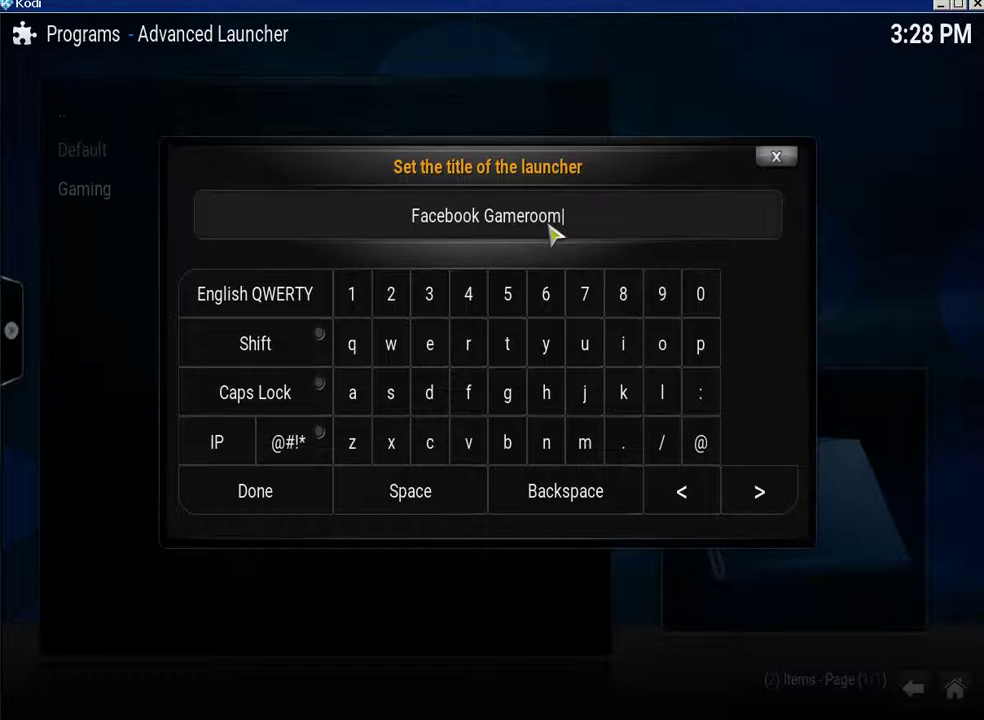
click(269, 513)
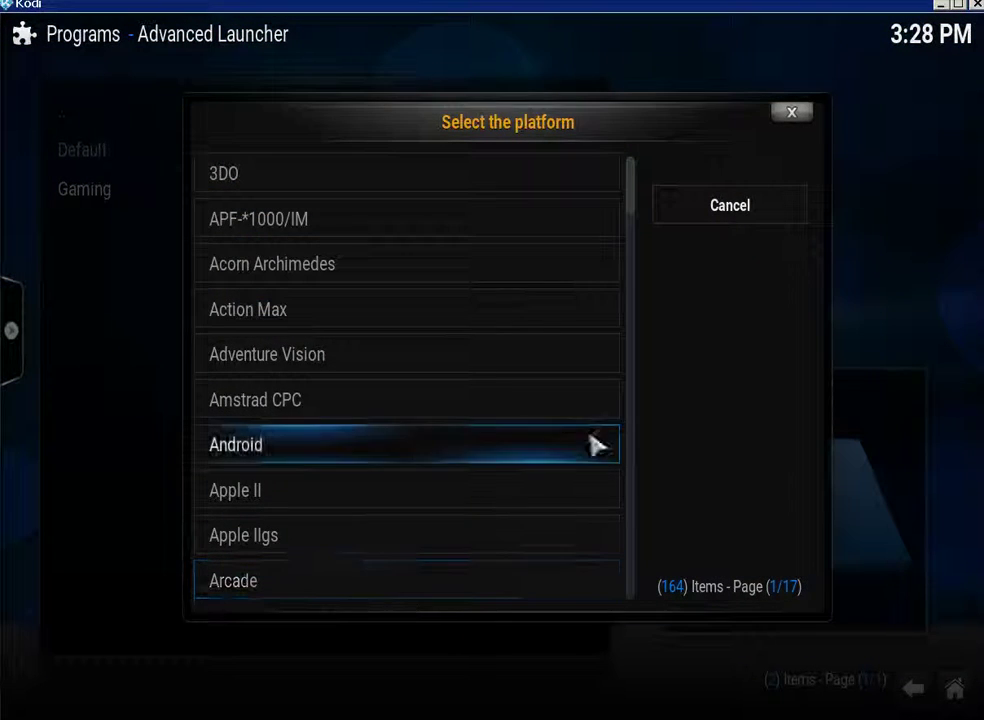
click(730, 206)
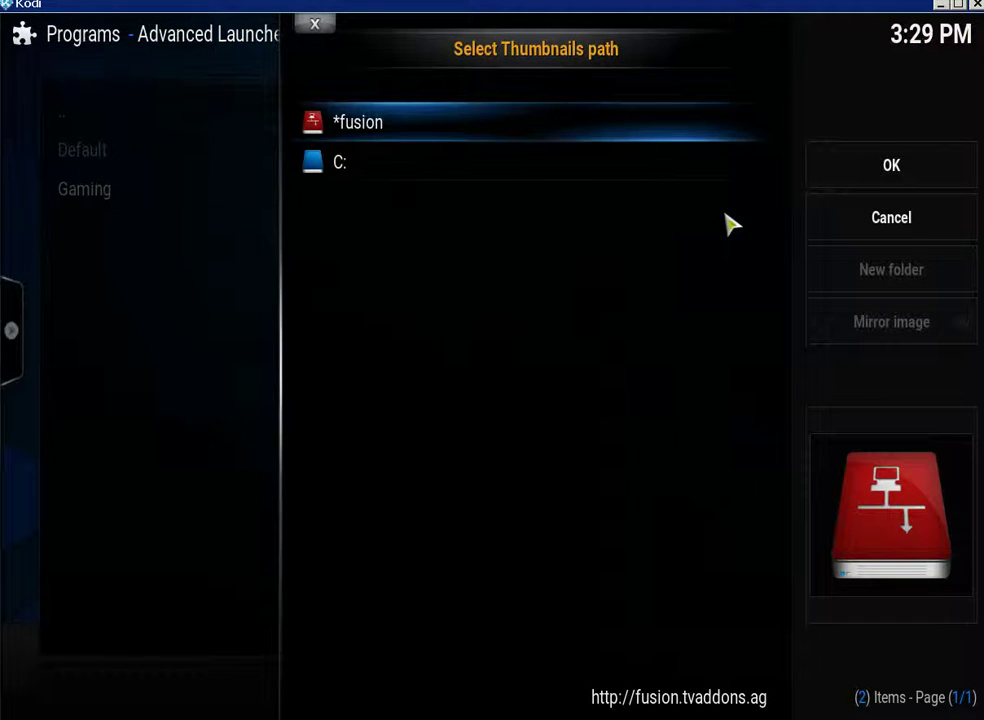
click(862, 232)
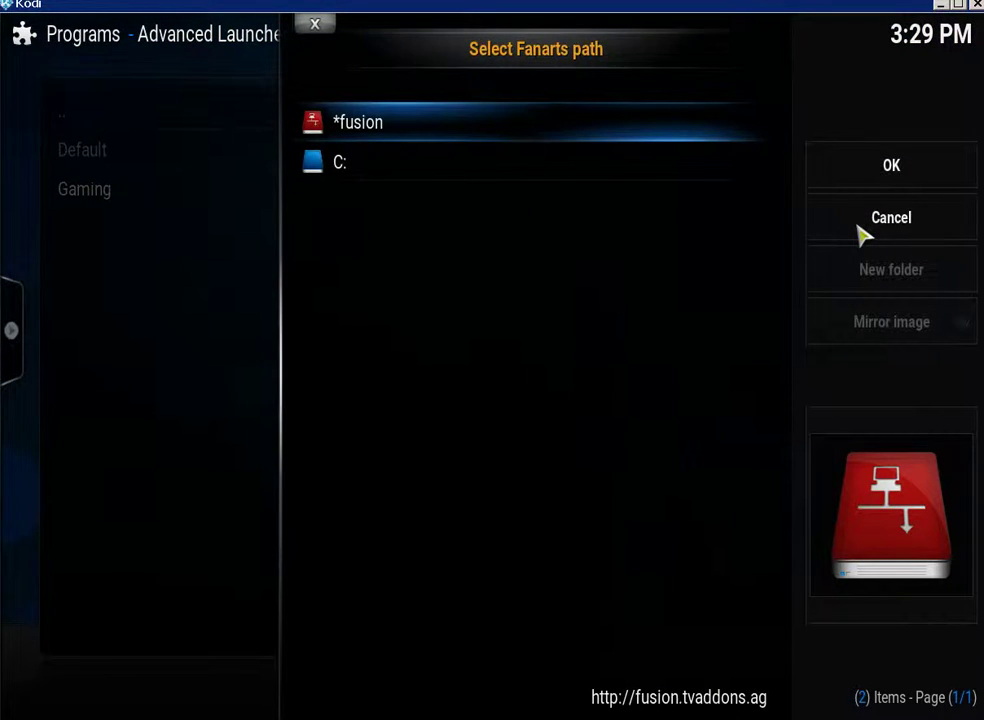
click(858, 232)
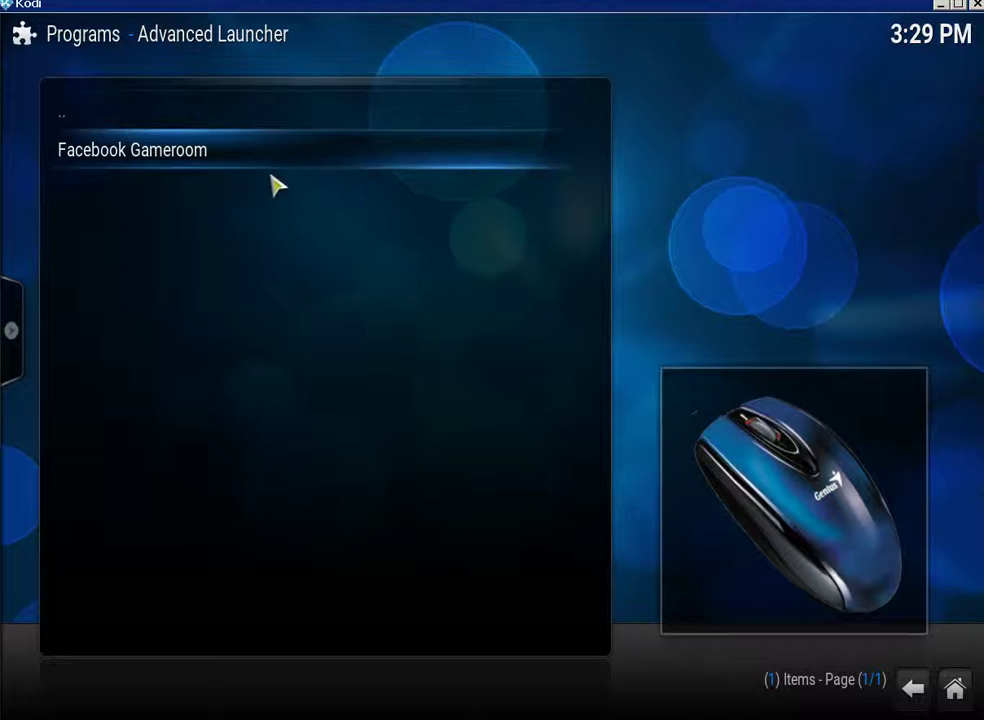
Step: Choose Edit Launcher from the Facebook Gameroom launcher's context menu
right_click(177, 158)
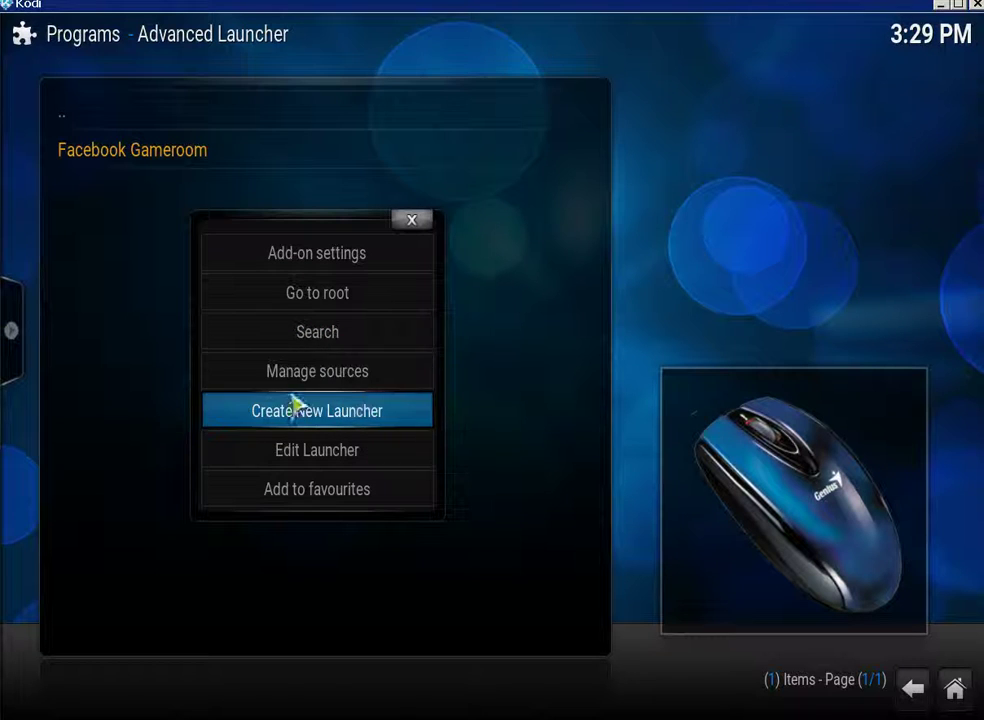
click(294, 460)
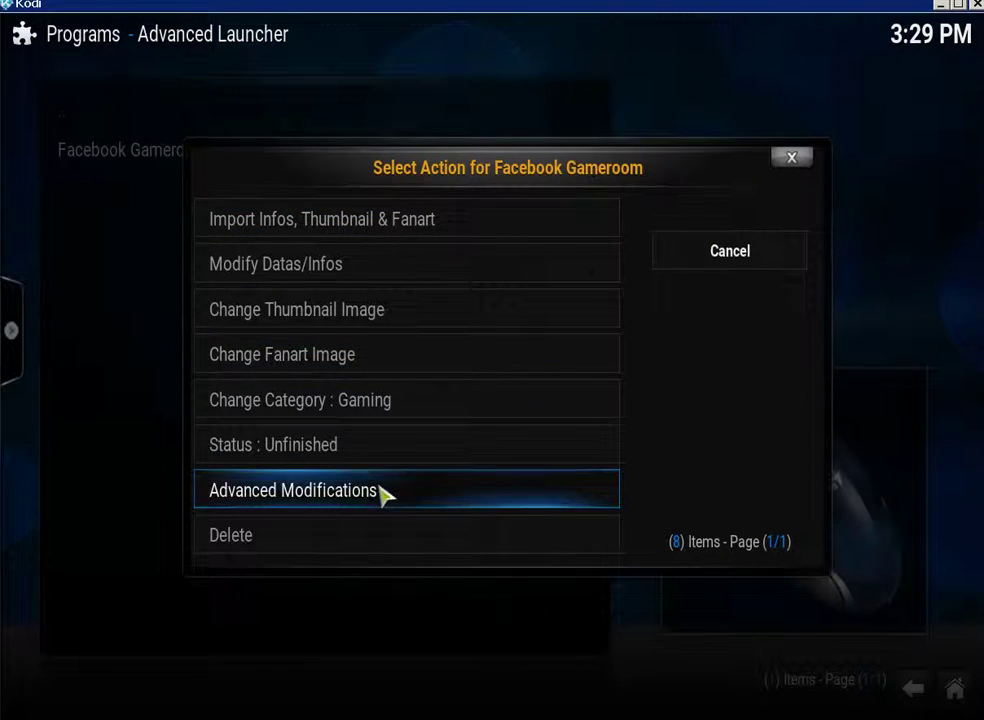
Step: Import C:\Users\user\Desktop\fgaming.png as the Facebook Gameroom thumbnail
click(433, 318)
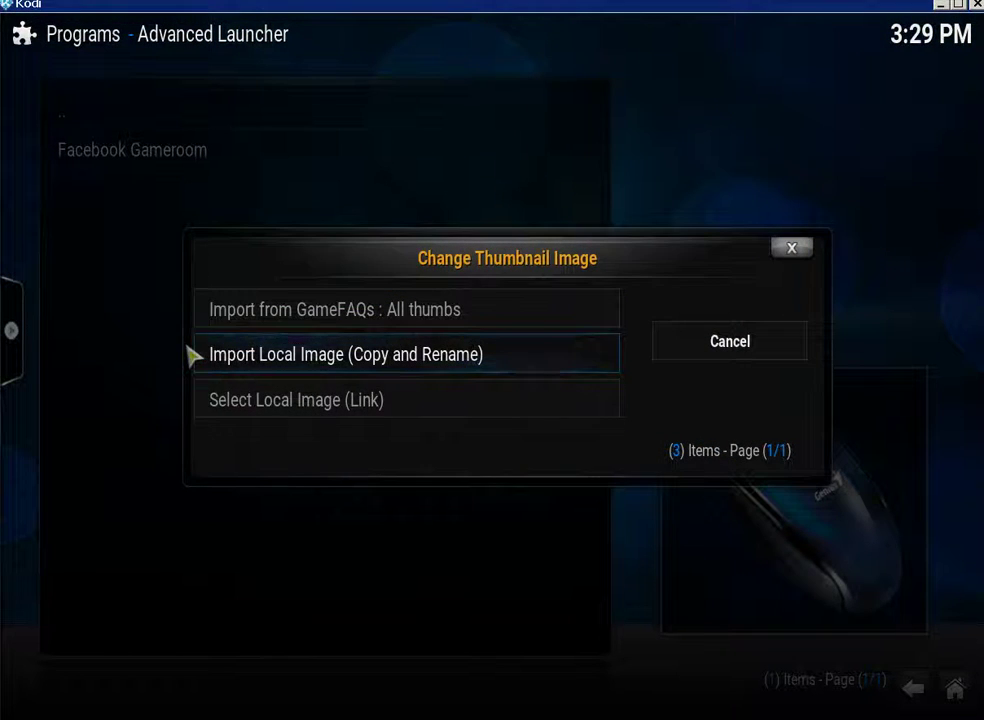
click(355, 367)
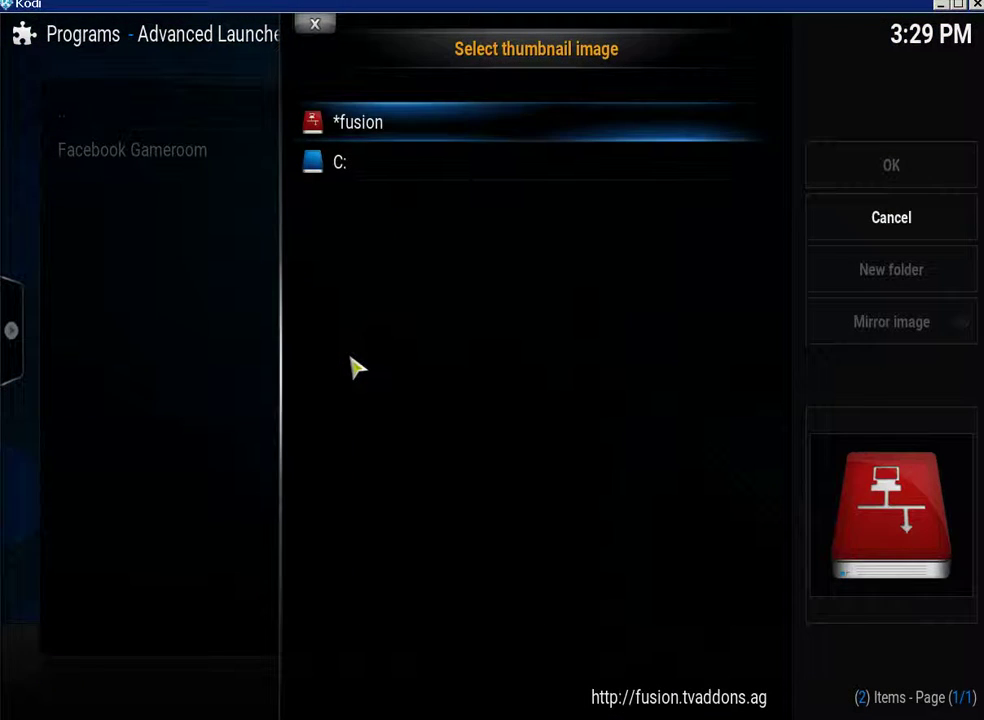
click(388, 166)
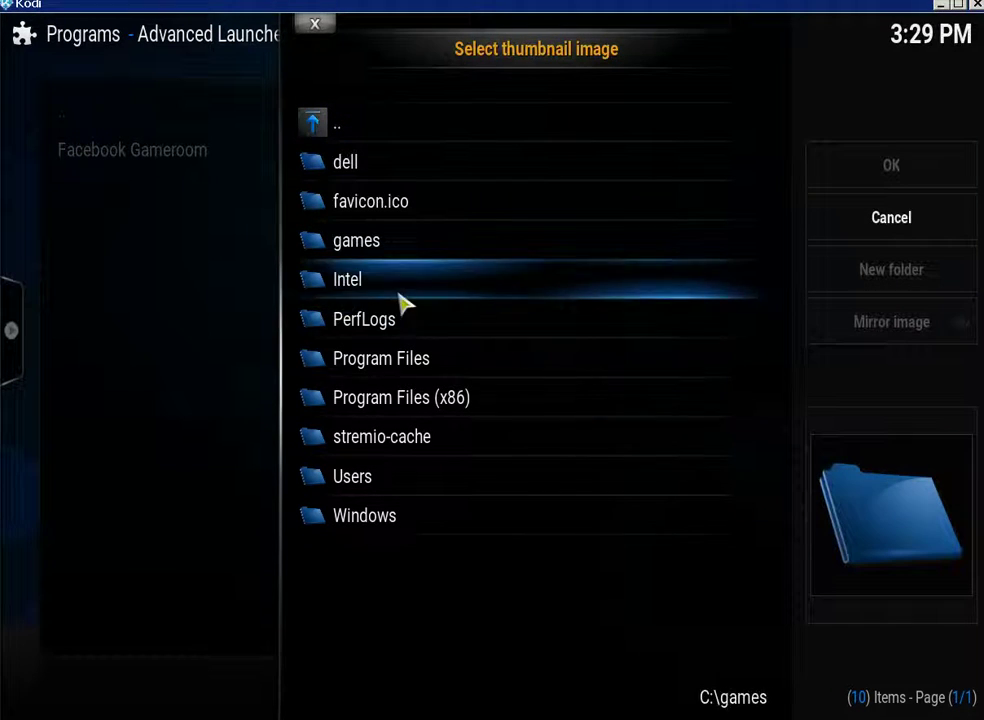
click(368, 481)
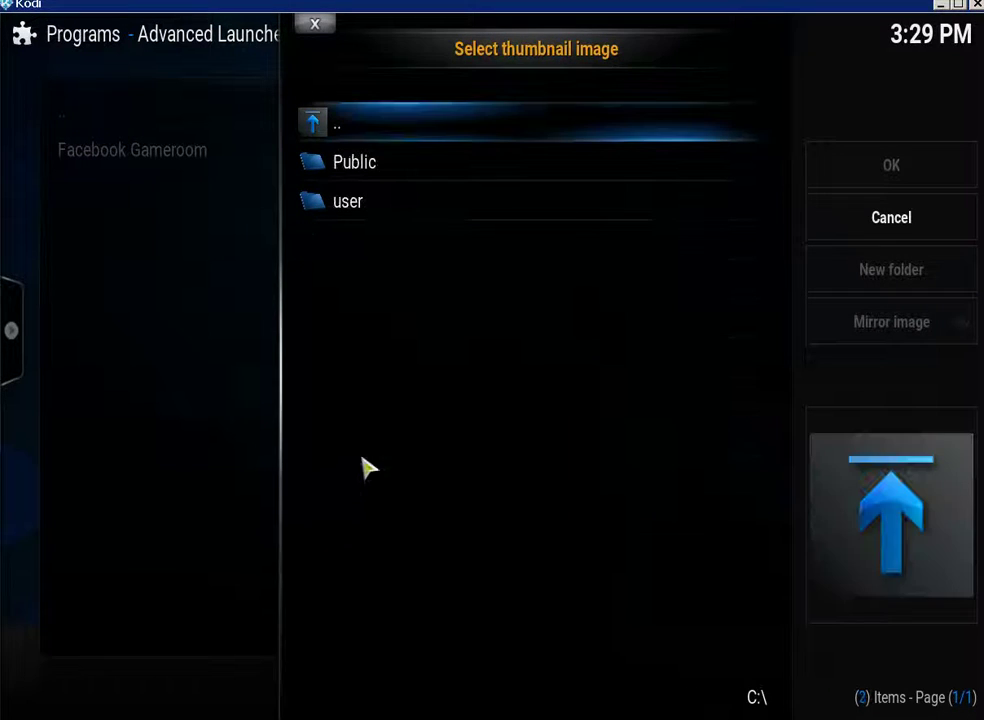
click(405, 222)
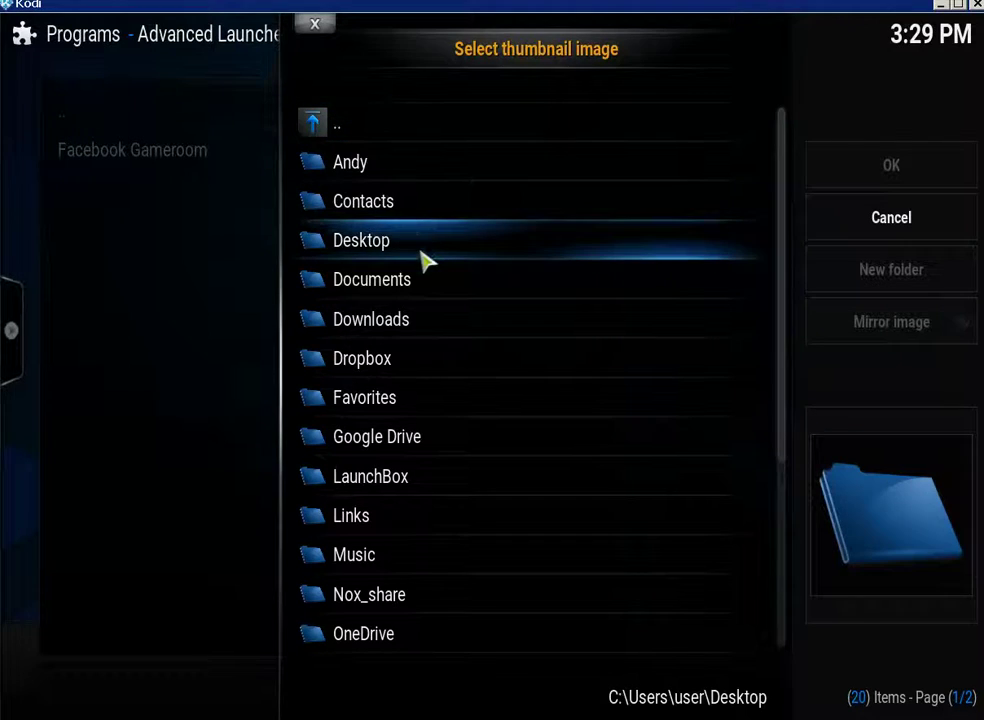
click(425, 260)
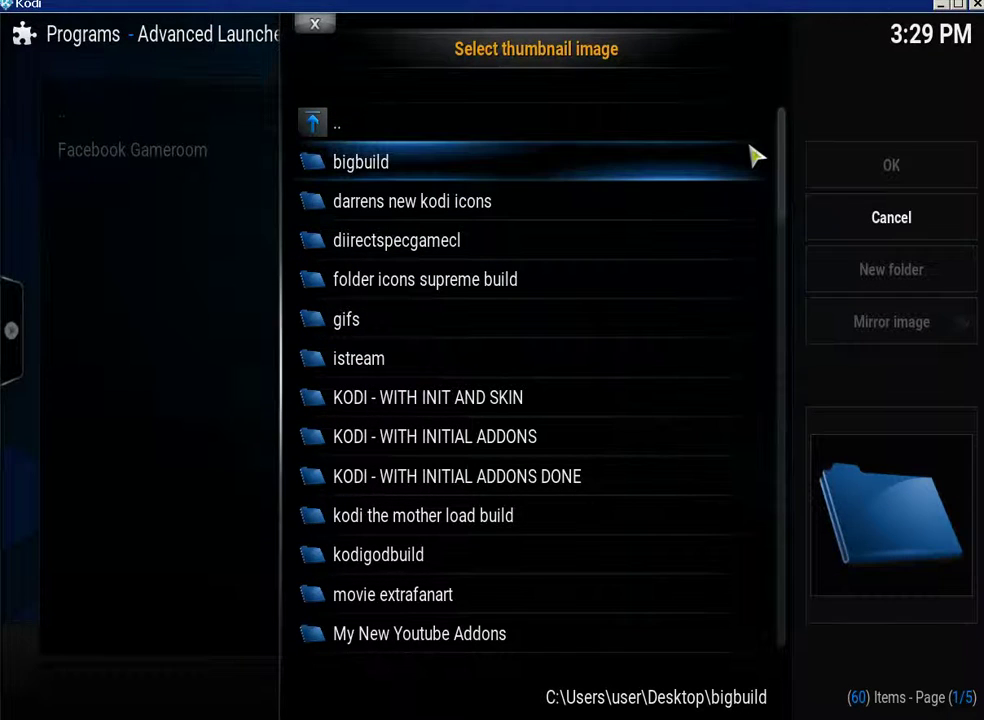
drag(786, 146, 797, 584)
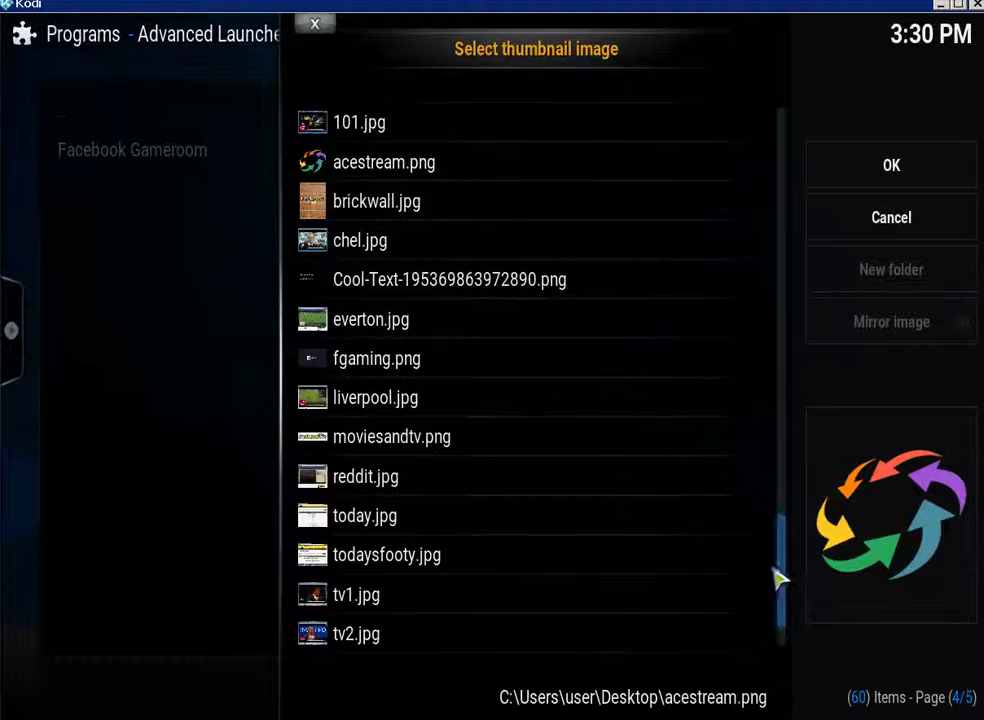
click(417, 374)
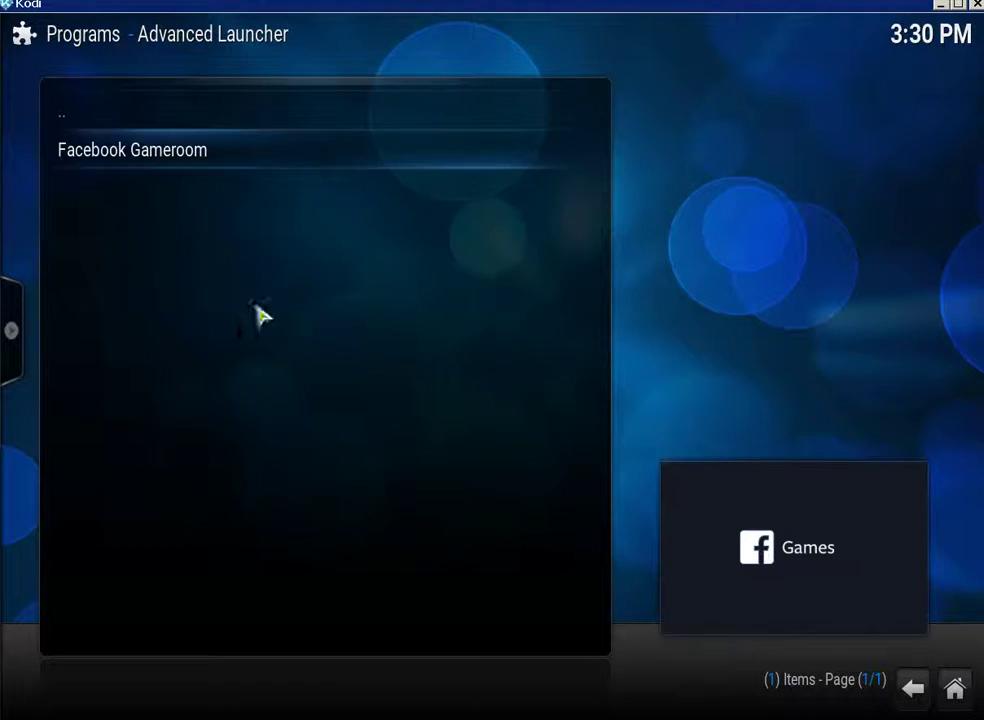
Step: From the Facebook Gameroom launcher's Edit Launcher menu, choose to import a local fanart image
right_click(174, 172)
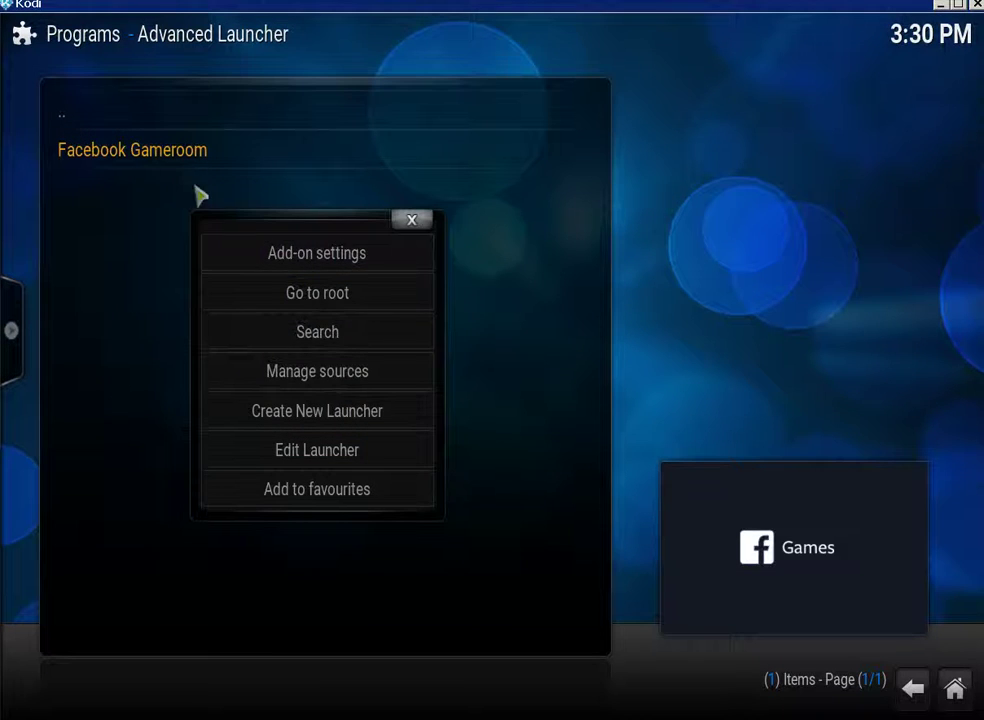
click(316, 468)
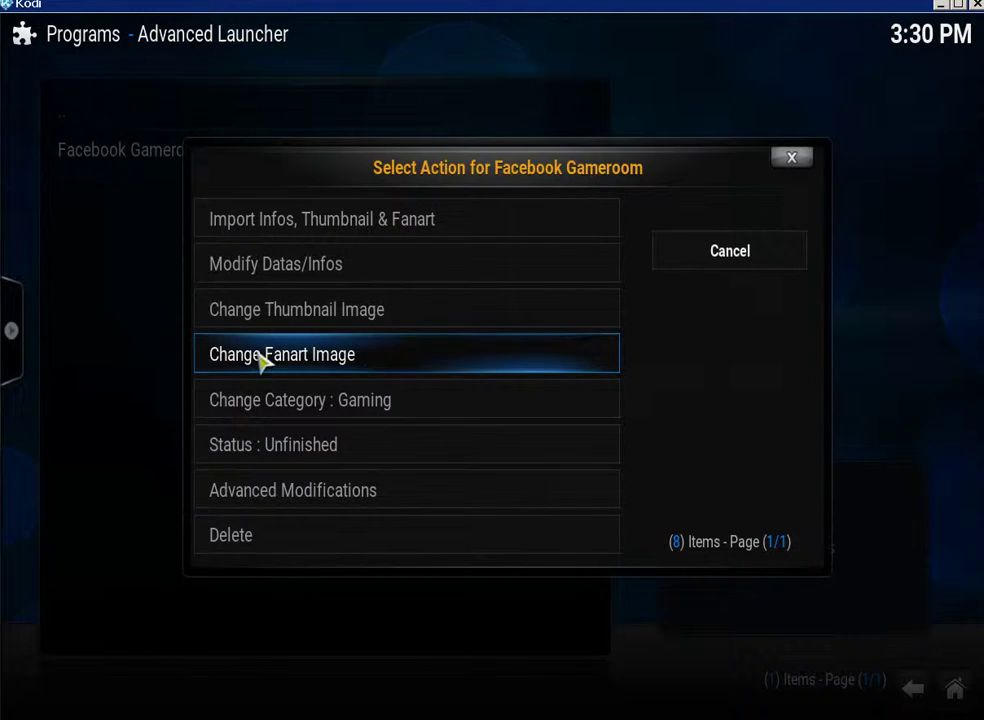
click(313, 358)
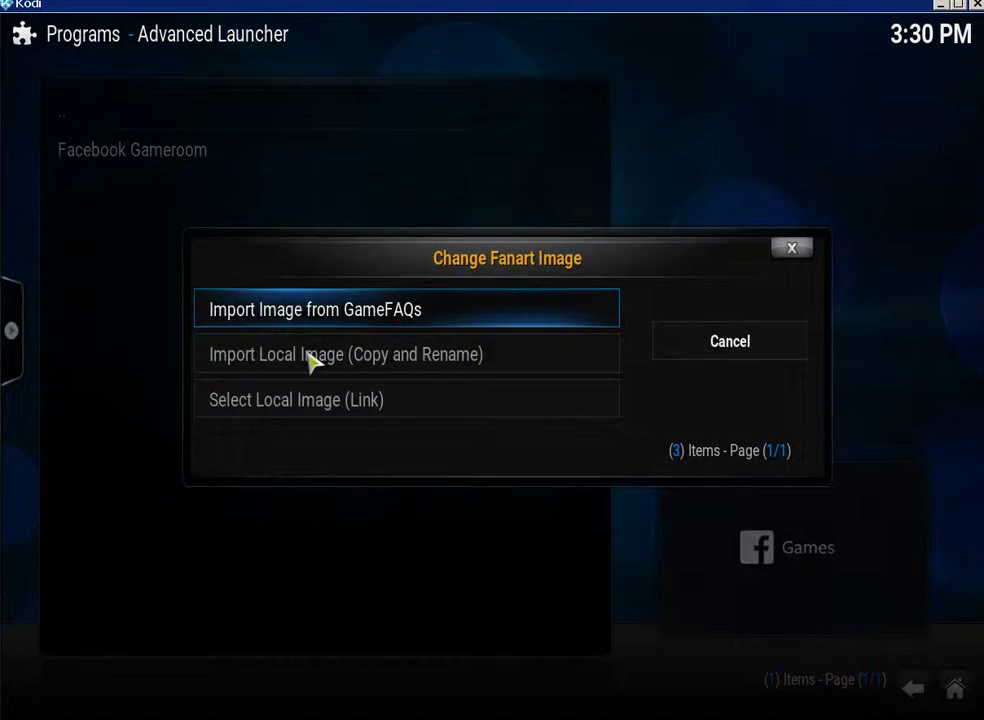
click(415, 360)
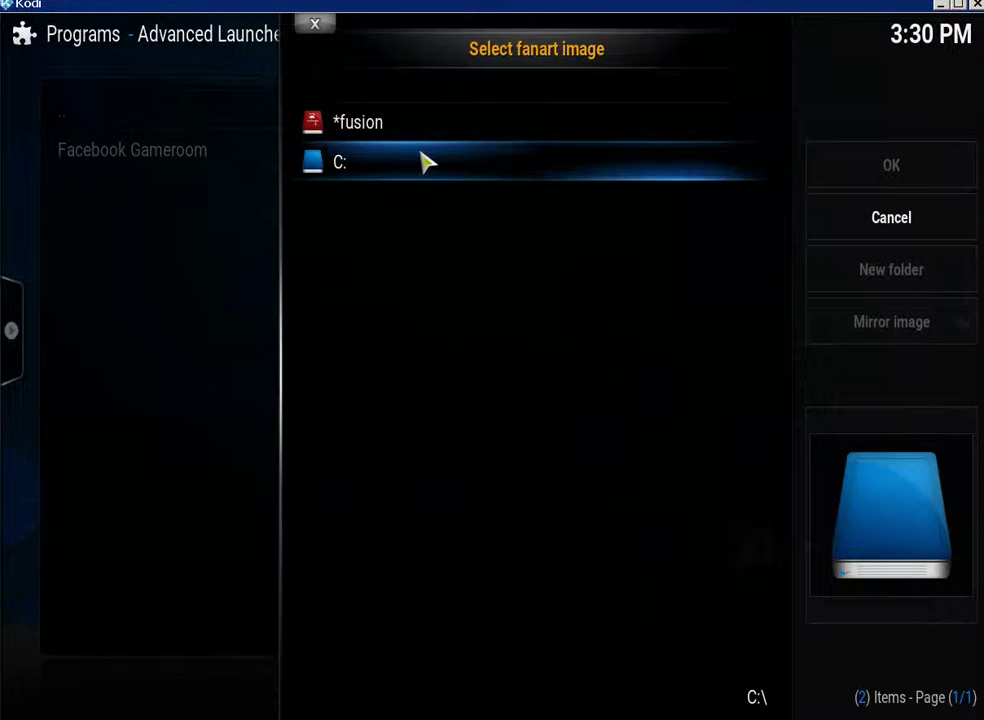
Step: Browse to the Desktop under C:\Users and set everton.jpg as the fanart
click(427, 163)
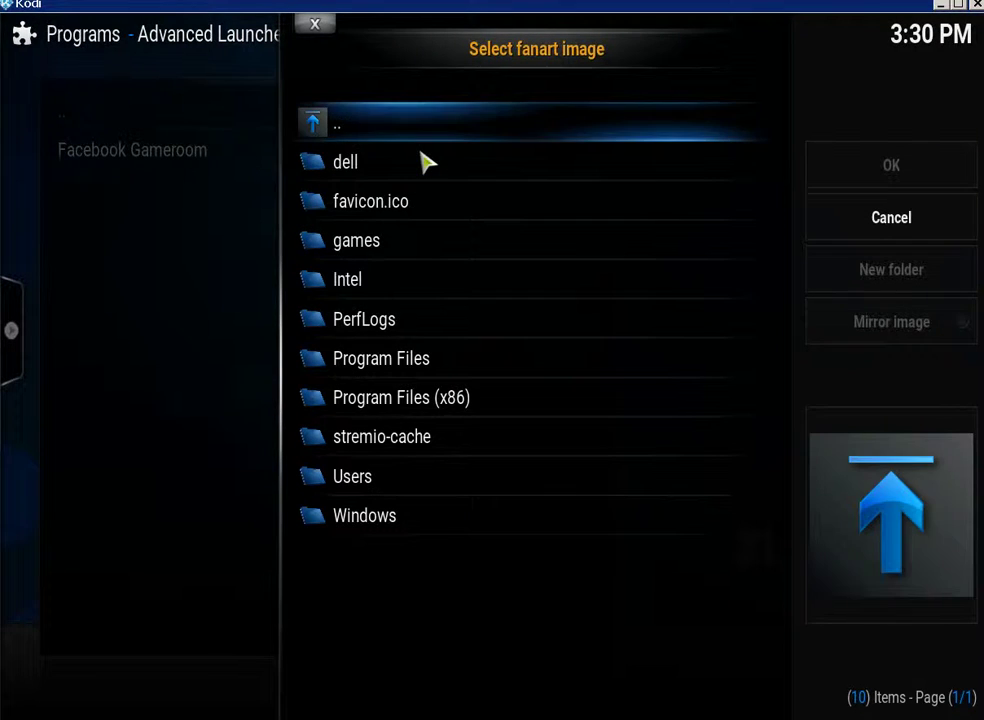
click(372, 478)
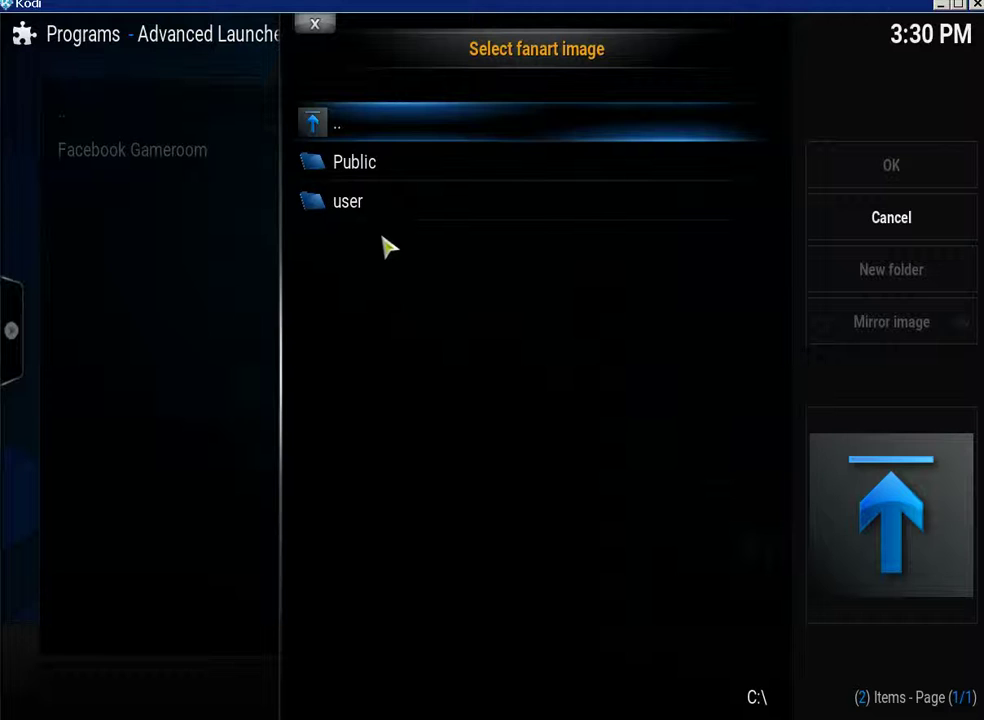
click(400, 212)
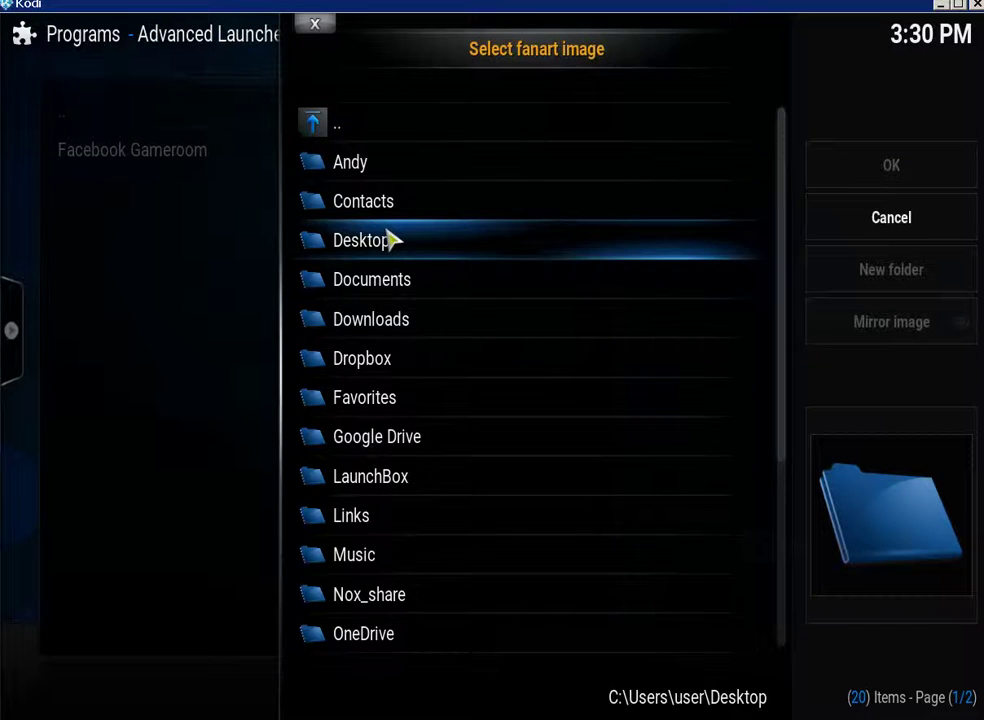
click(392, 240)
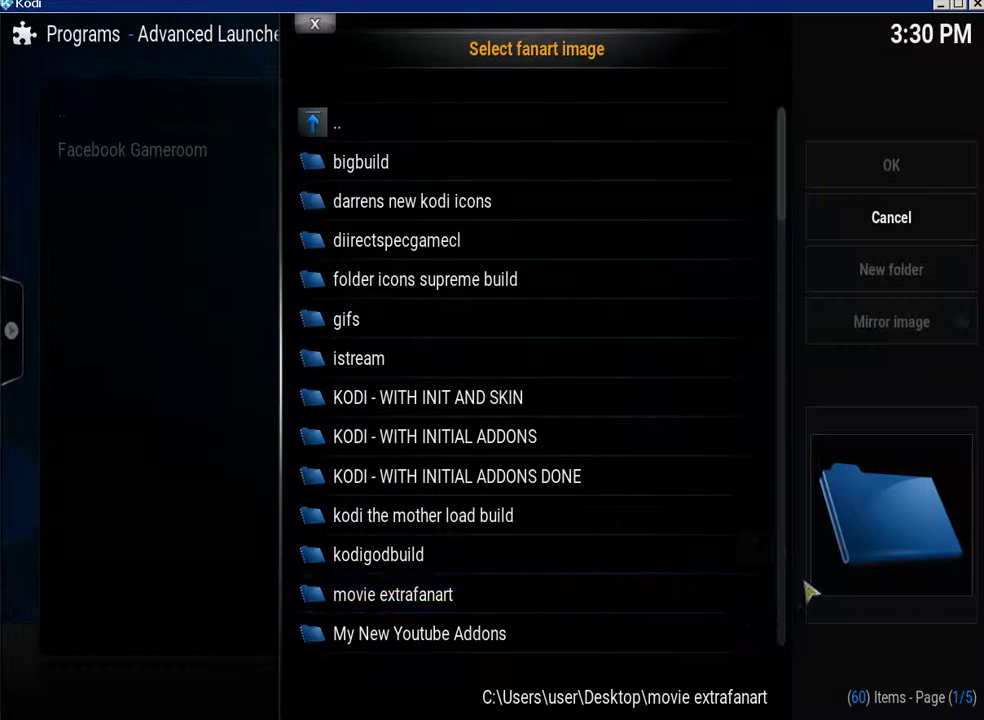
click(781, 560)
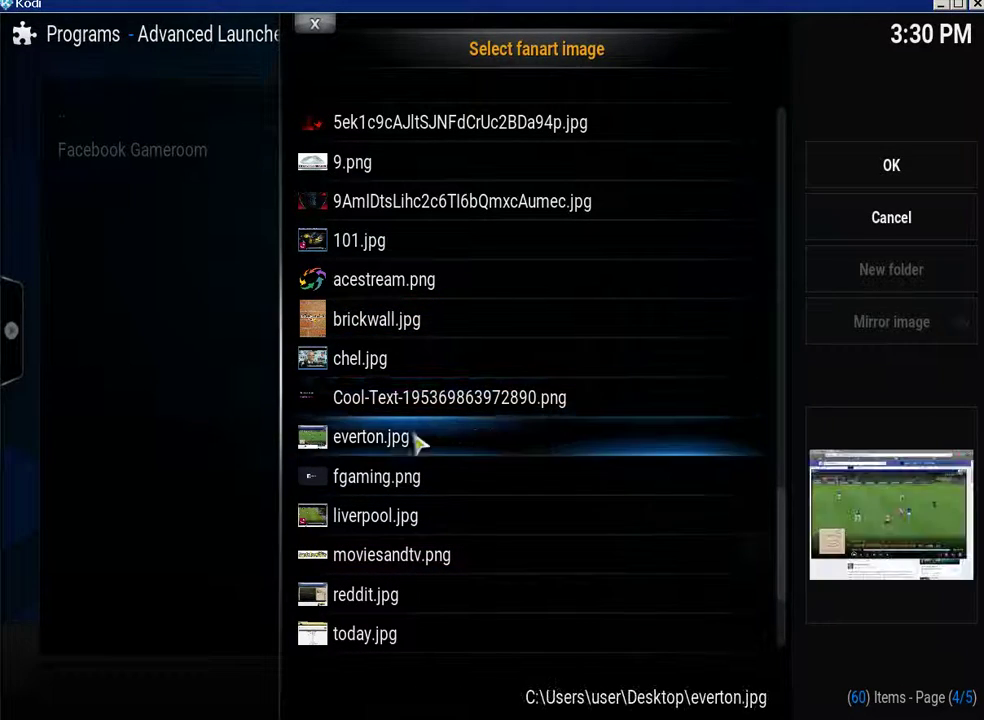
click(388, 480)
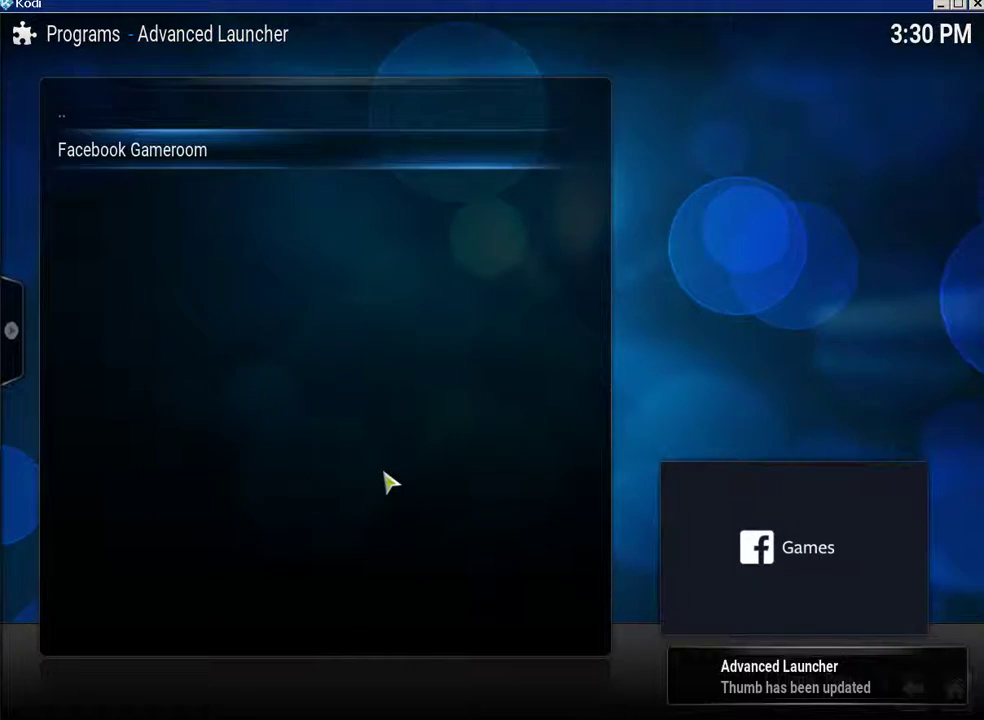